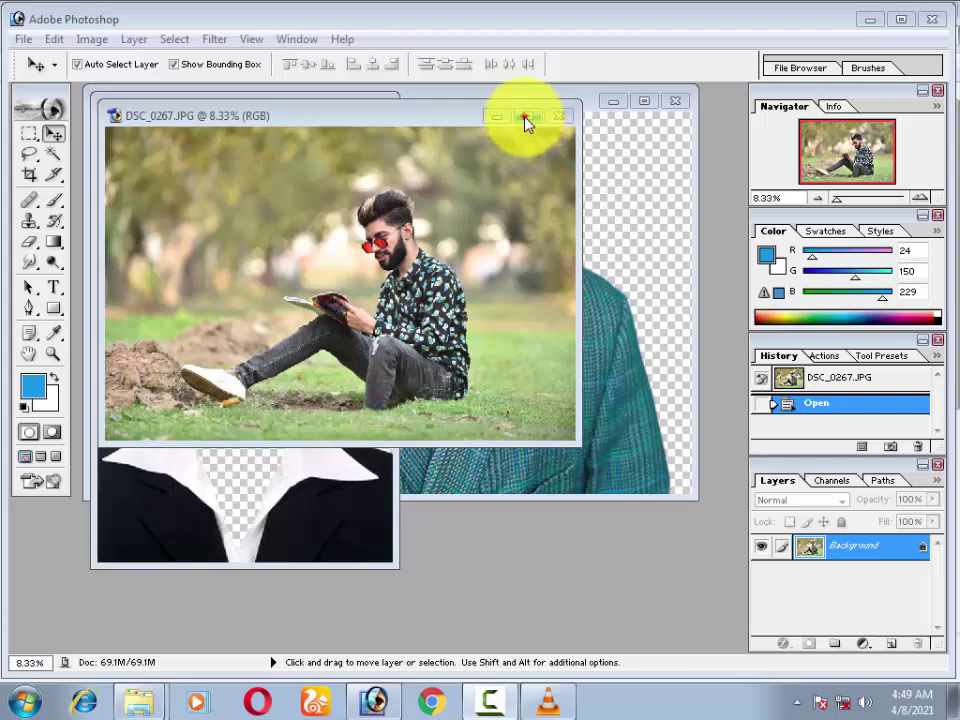
# Step: Maximize the DSC_0267 portrait, fit it on screen and duplicate the Background as Layer 1
pyautogui.click(527, 120)
pyautogui.hotkey('ctrl', '0')
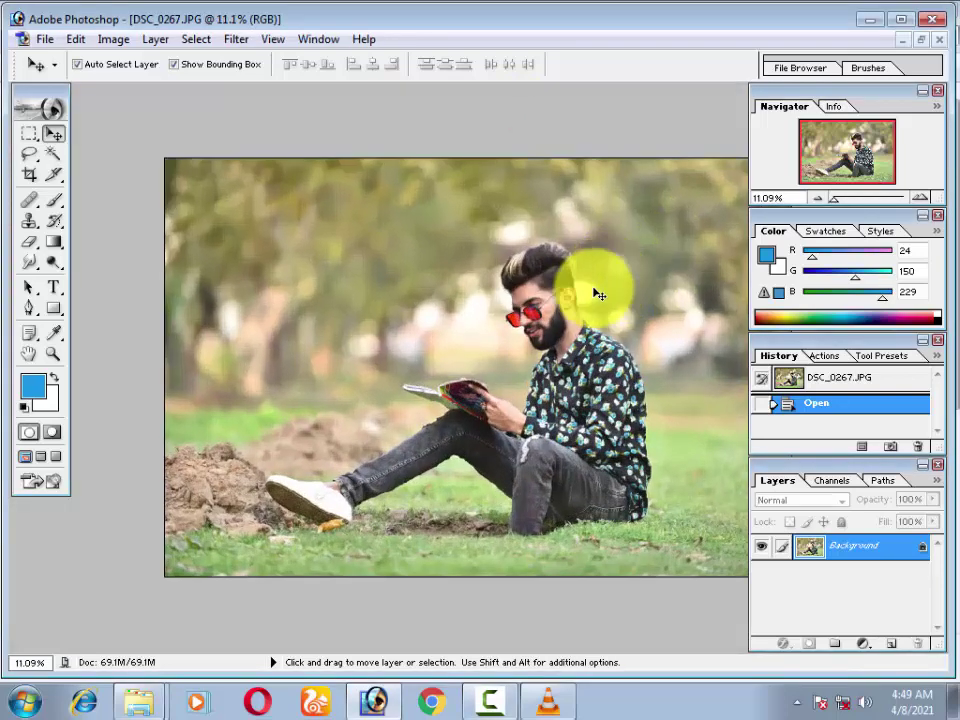
pyautogui.scroll(1, 643, 251)
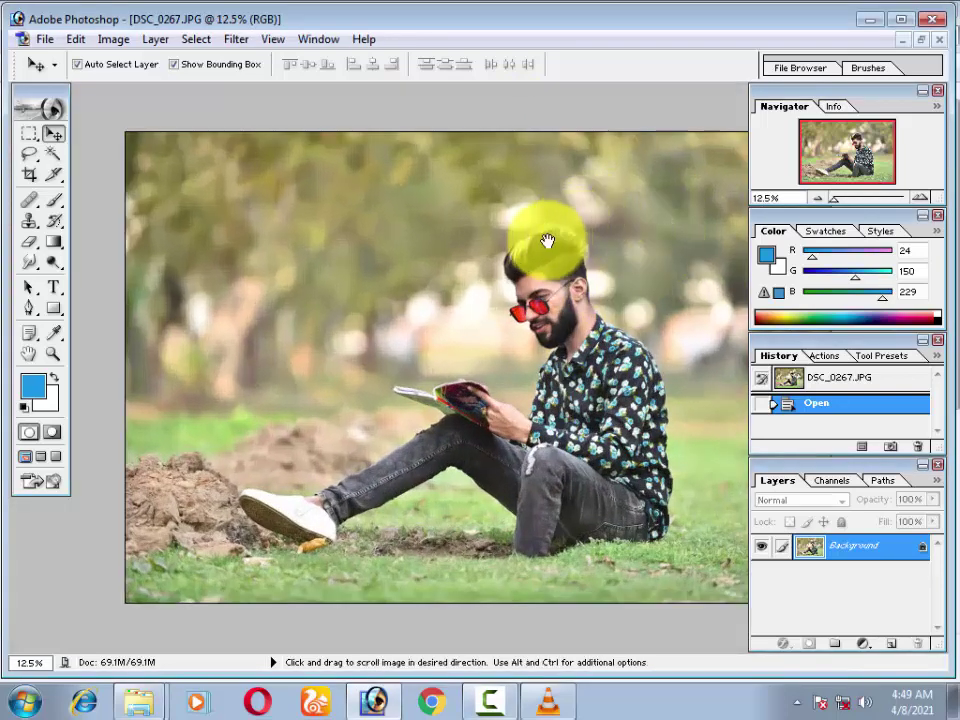
pyautogui.scroll(-2, 546, 236)
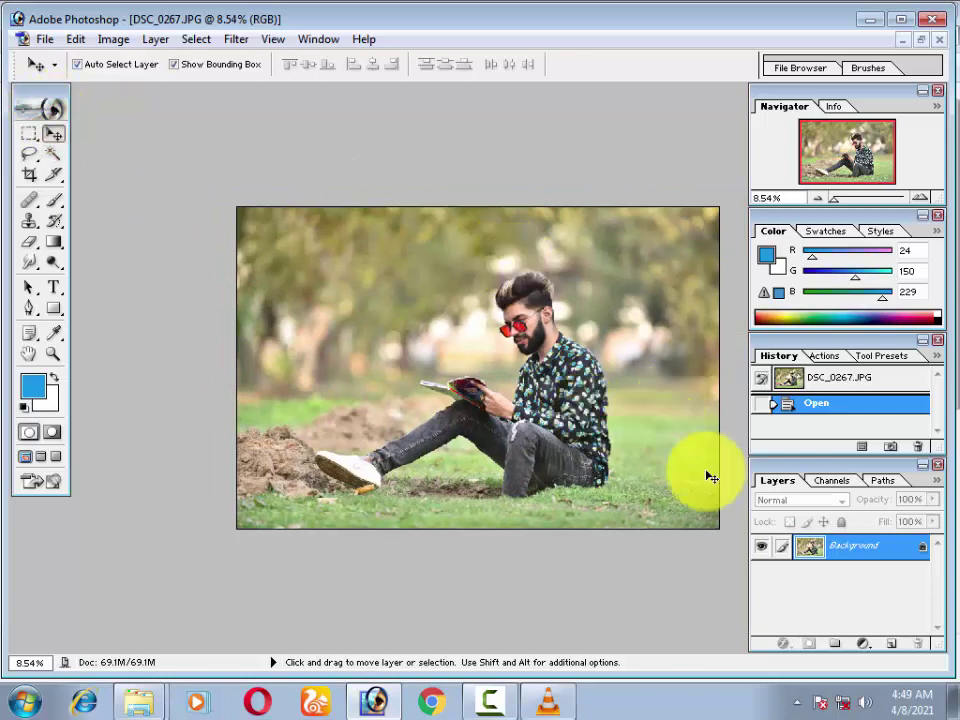
pyautogui.scroll(1, 463, 289)
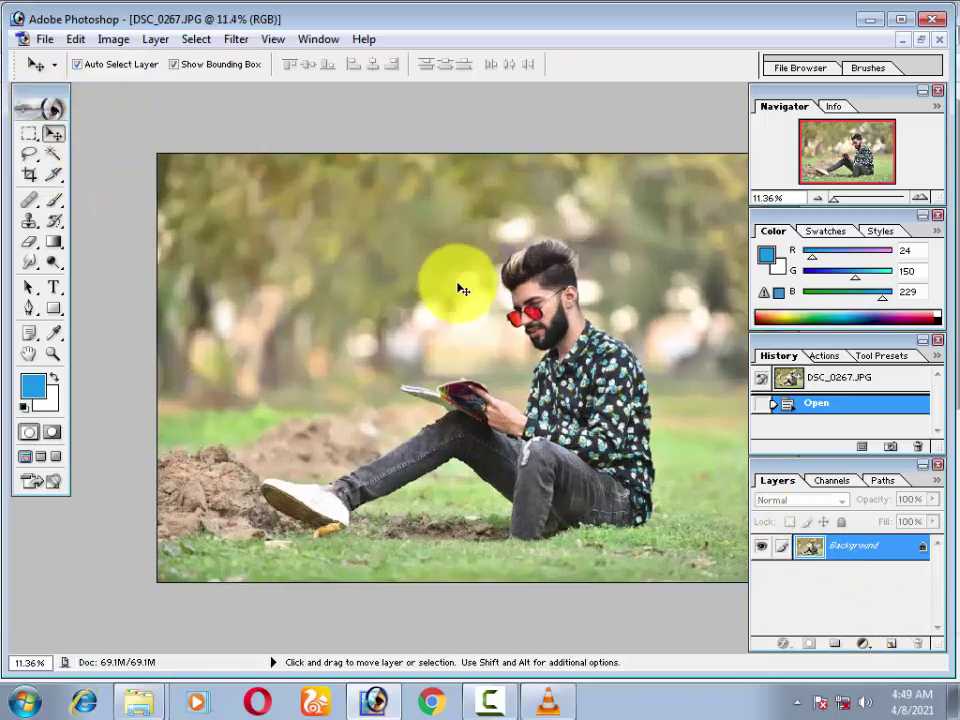
pyautogui.hotkey('ctrl', 'j')
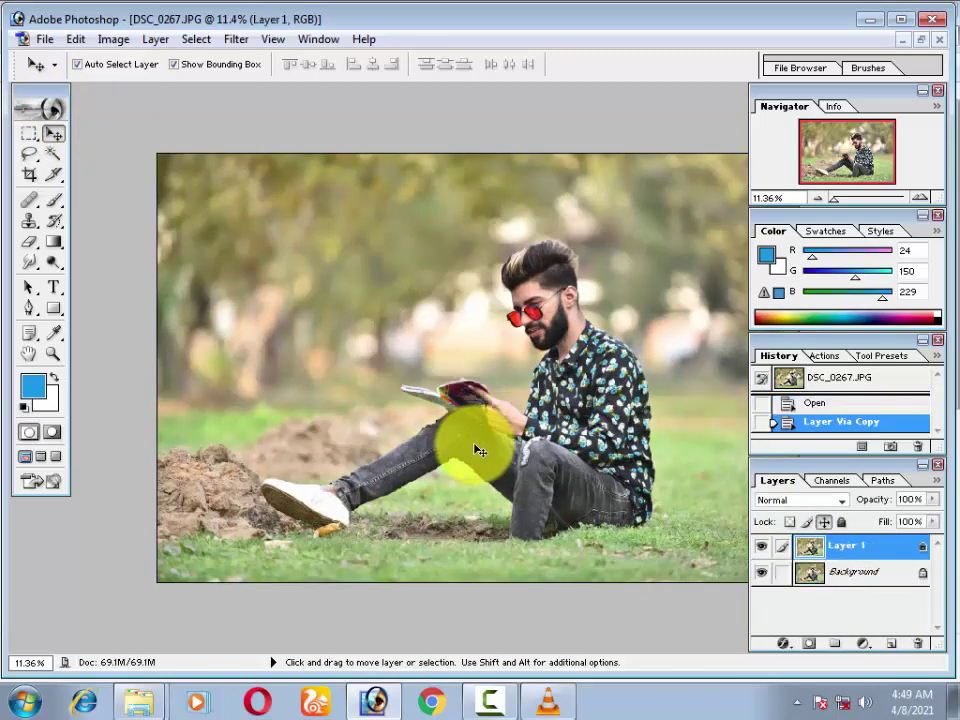
# Step: Zoom in and centre the view on the man's face and hair, then take the Lasso
pyautogui.scroll(1, 482, 452)
pyautogui.scroll(2, 449, 336)
pyautogui.scroll(1, 449, 336)
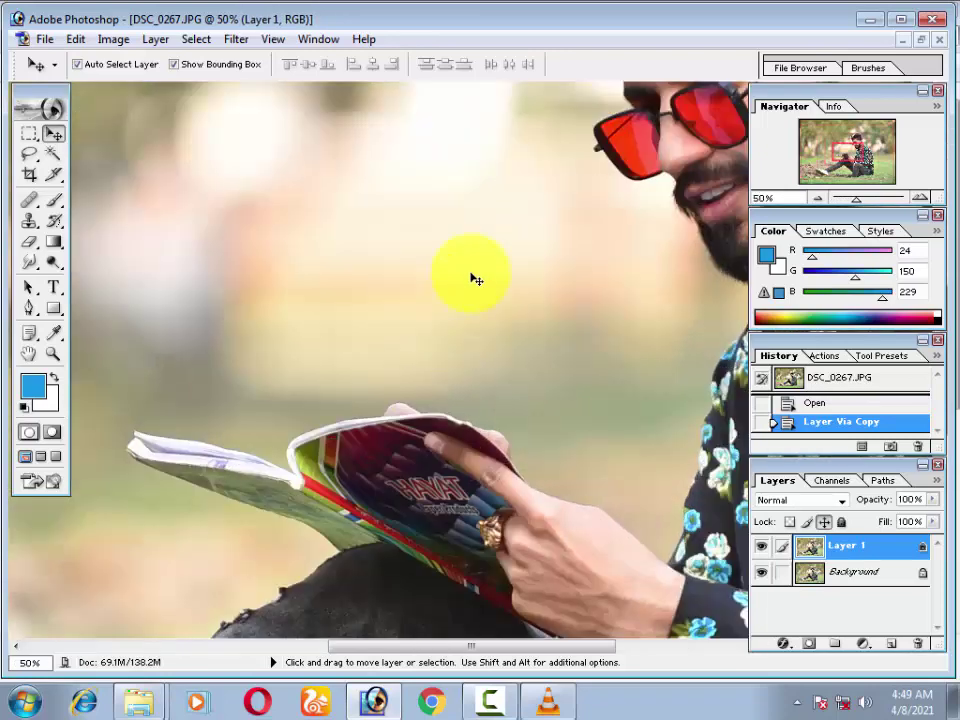
pyautogui.moveTo(560, 175); pyautogui.dragTo(94, 377)
pyautogui.scroll(1, 221, 327)
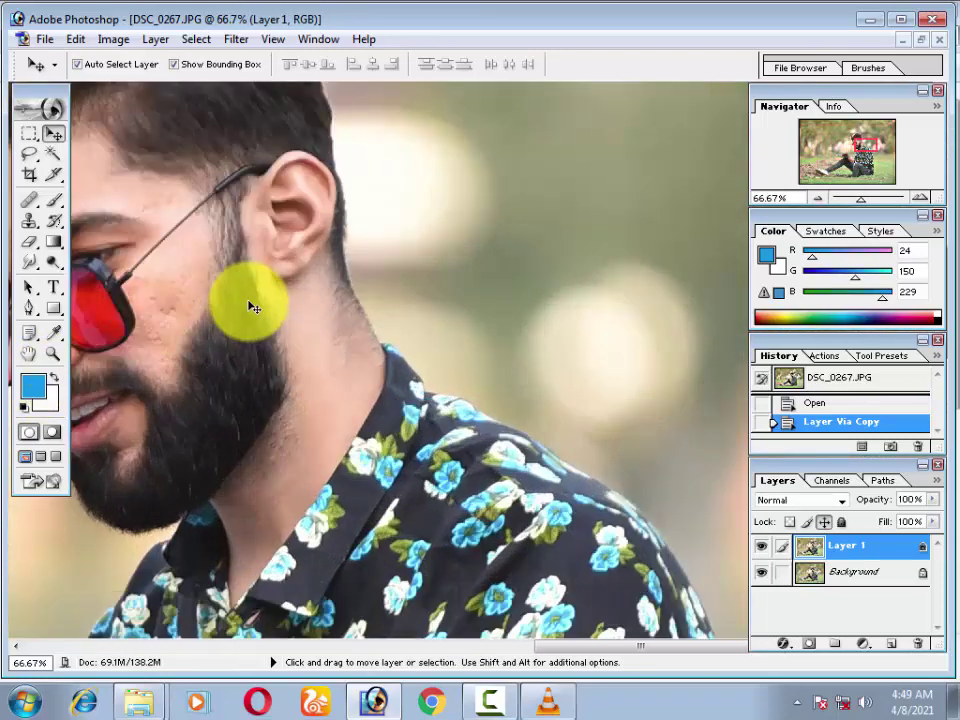
pyautogui.moveTo(251, 306); pyautogui.dragTo(418, 291)
pyautogui.moveTo(443, 251); pyautogui.dragTo(464, 335)
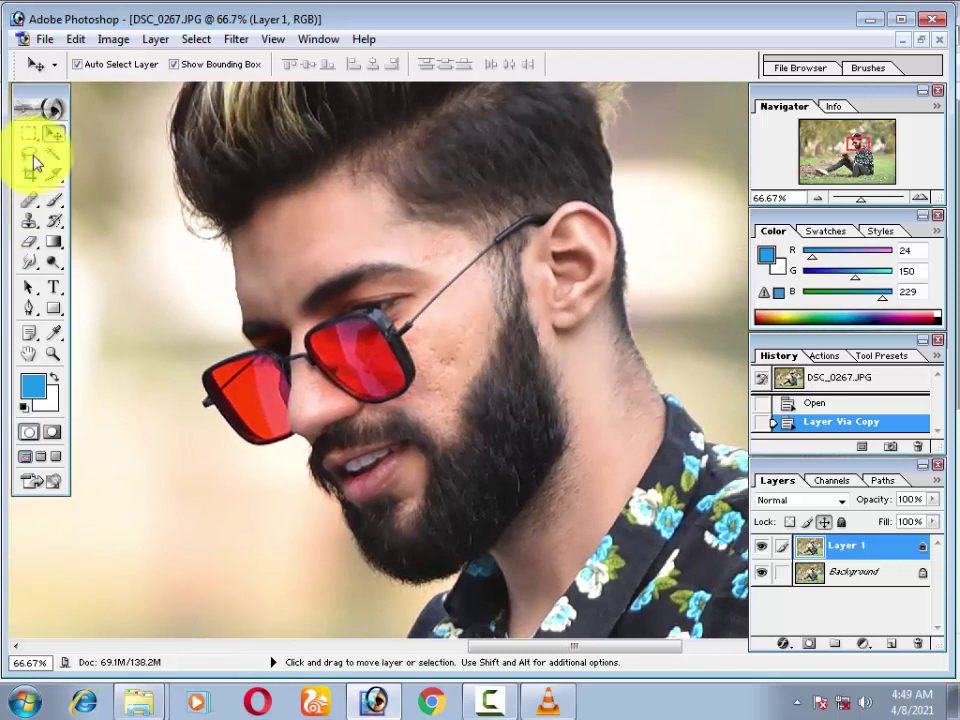
pyautogui.click(53, 153)
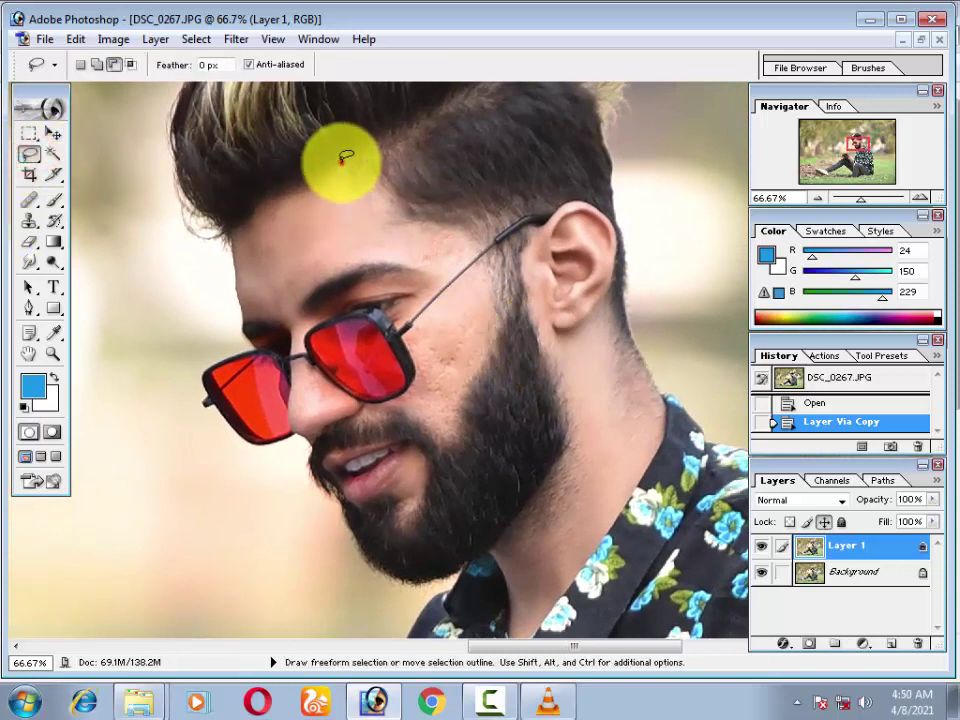
# Step: Lasso-select the forehead skin below the hair and the cheek below the glasses
pyautogui.moveTo(341, 162)
pyautogui.mouseDown()
pyautogui.moveTo(268, 178)
pyautogui.moveTo(239, 222)
pyautogui.moveTo(242, 296)
pyautogui.moveTo(290, 344)
pyautogui.mouseUp()
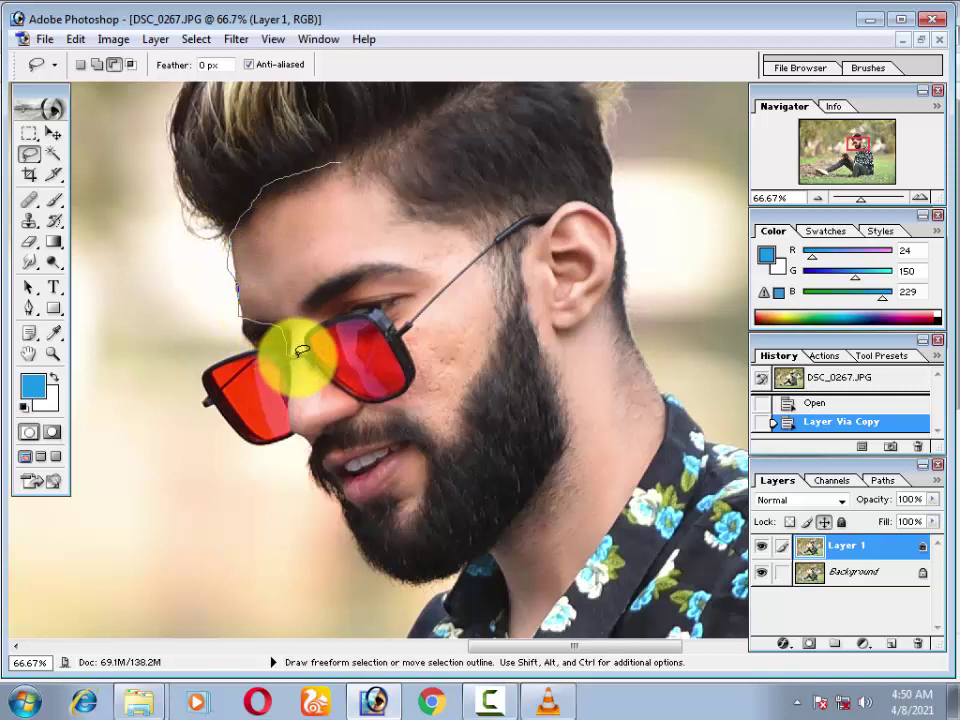
pyautogui.moveTo(329, 312)
pyautogui.mouseDown()
pyautogui.moveTo(306, 315)
pyautogui.moveTo(324, 284)
pyautogui.moveTo(379, 259)
pyautogui.mouseUp()
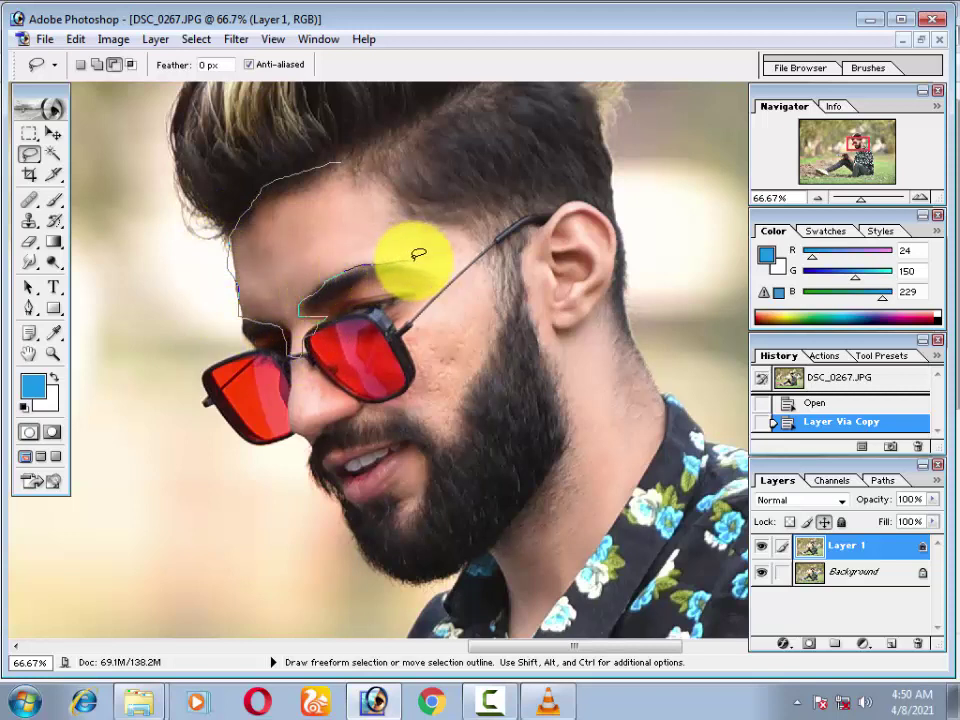
pyautogui.moveTo(478, 237); pyautogui.dragTo(340, 160)
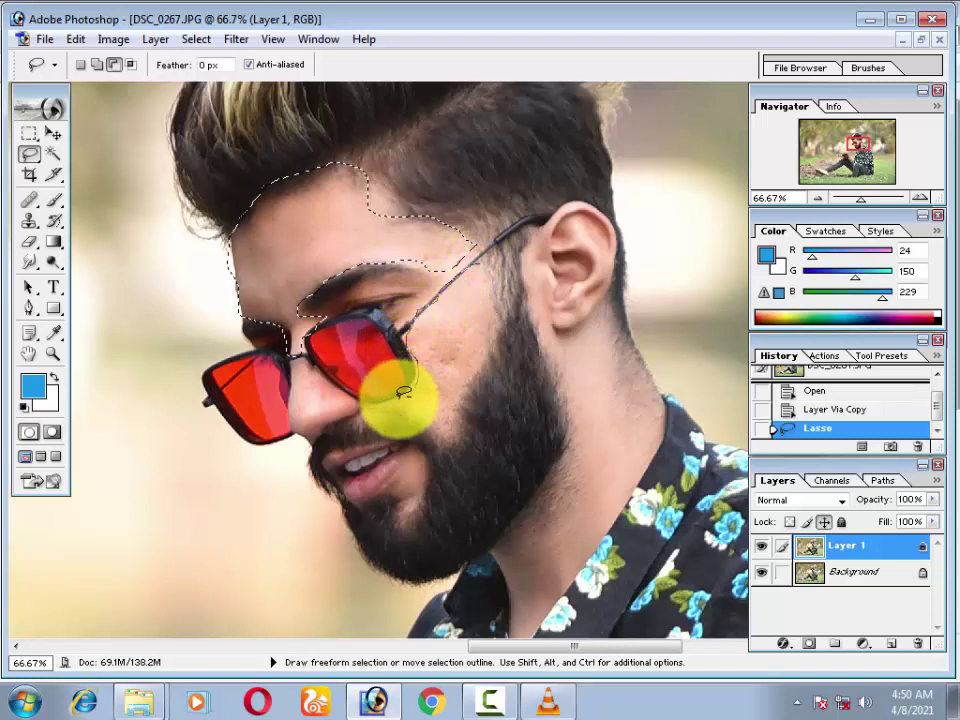
pyautogui.moveTo(441, 420)
pyautogui.mouseDown()
pyautogui.moveTo(456, 418)
pyautogui.moveTo(471, 378)
pyautogui.moveTo(490, 296)
pyautogui.moveTo(480, 265)
pyautogui.mouseUp()
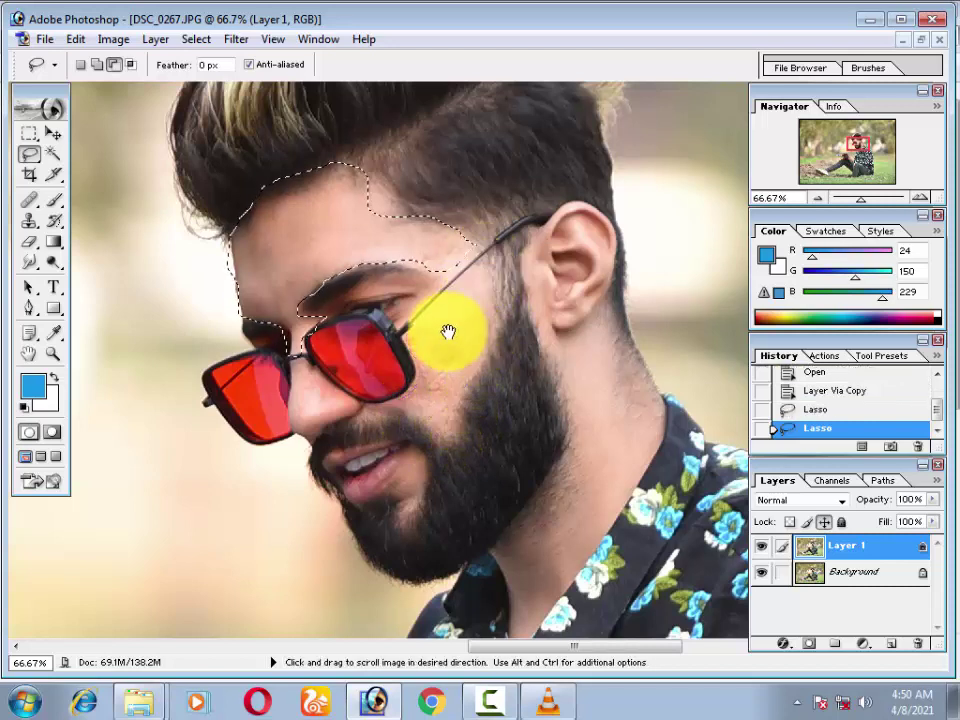
# Step: In Add to selection mode, extend the selection over the cheek, ear, neck and chin
pyautogui.click(98, 68)
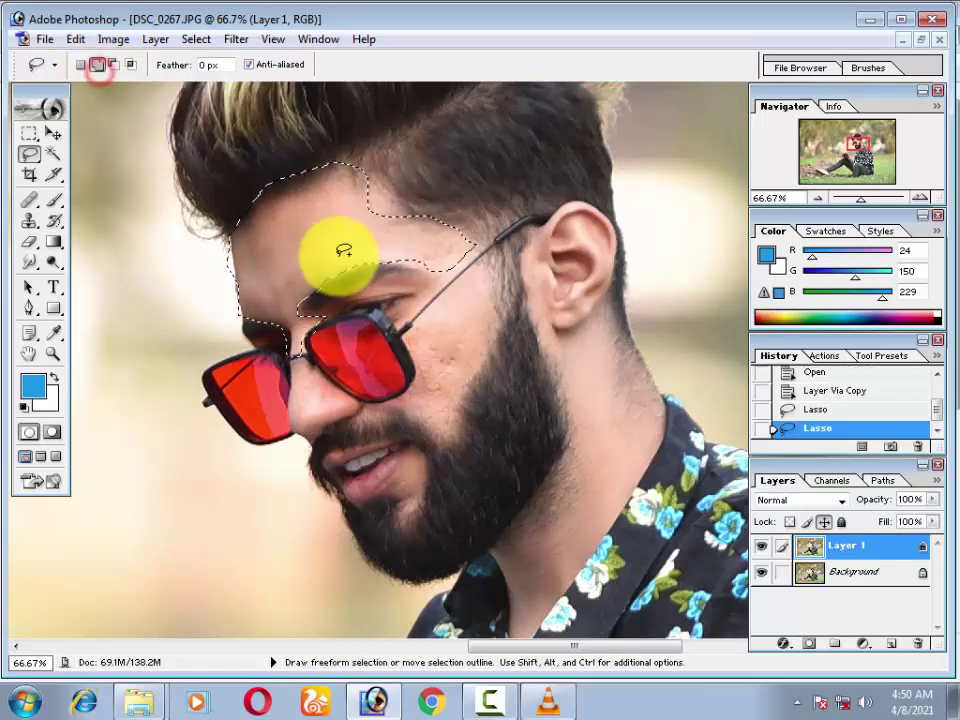
pyautogui.moveTo(278, 313); pyautogui.dragTo(415, 318)
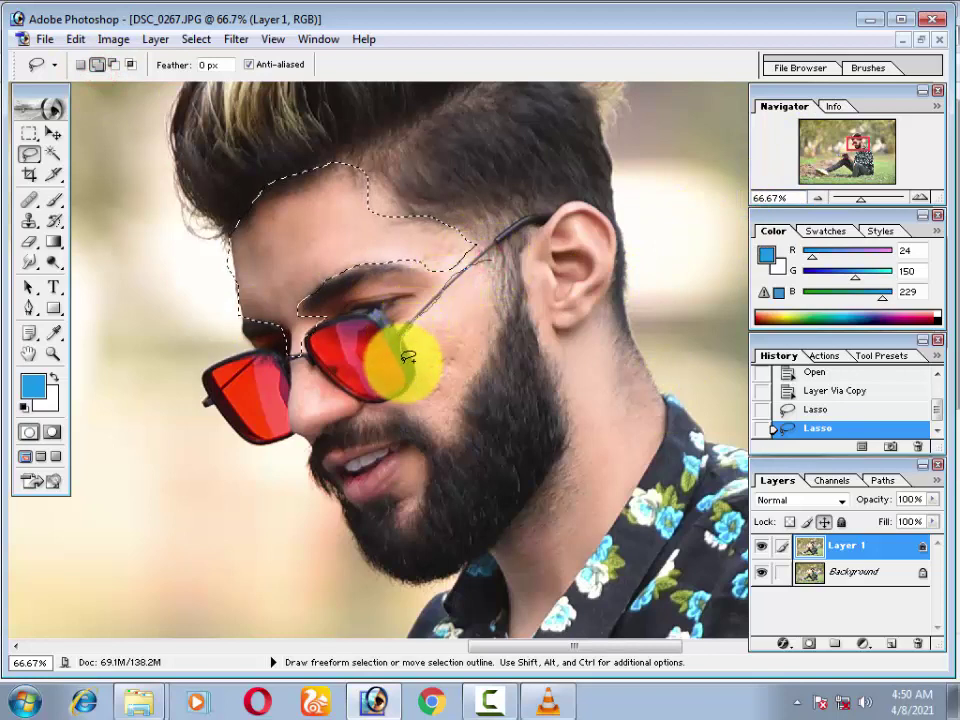
pyautogui.moveTo(412, 406)
pyautogui.mouseDown()
pyautogui.moveTo(495, 263)
pyautogui.moveTo(489, 270)
pyautogui.moveTo(549, 369)
pyautogui.moveTo(561, 432)
pyautogui.moveTo(507, 561)
pyautogui.moveTo(521, 624)
pyautogui.moveTo(654, 444)
pyautogui.moveTo(669, 386)
pyautogui.moveTo(605, 274)
pyautogui.mouseUp()
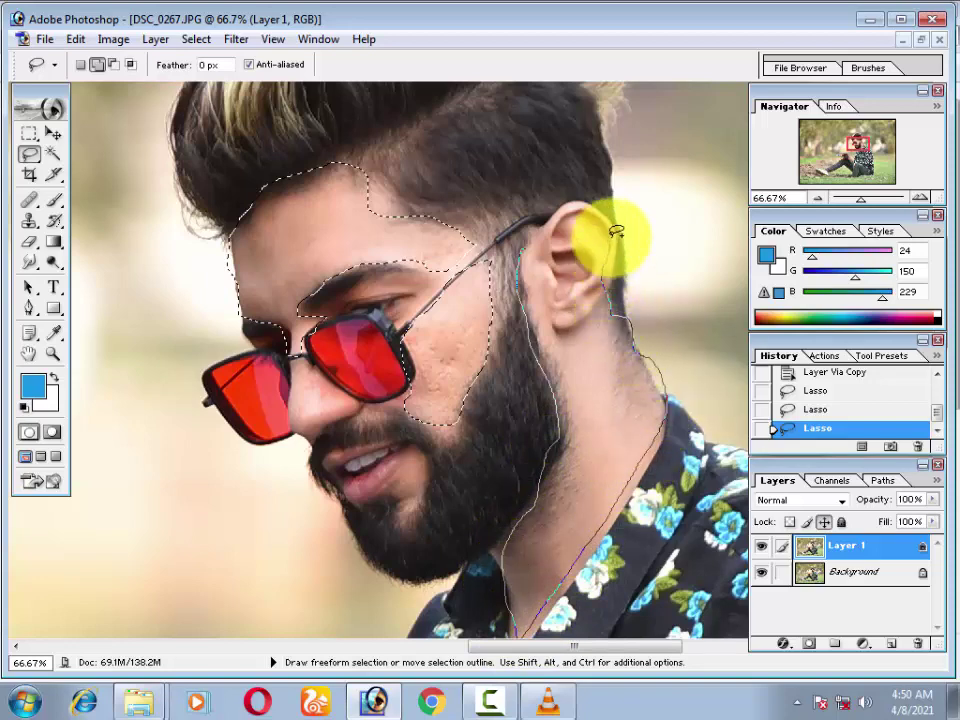
pyautogui.moveTo(616, 231)
pyautogui.mouseDown()
pyautogui.moveTo(583, 206)
pyautogui.moveTo(540, 223)
pyautogui.moveTo(536, 257)
pyautogui.mouseUp()
pyautogui.moveTo(323, 387)
pyautogui.mouseDown()
pyautogui.moveTo(372, 291)
pyautogui.moveTo(349, 231)
pyautogui.moveTo(340, 288)
pyautogui.moveTo(383, 309)
pyautogui.moveTo(376, 254)
pyautogui.moveTo(366, 249)
pyautogui.mouseUp()
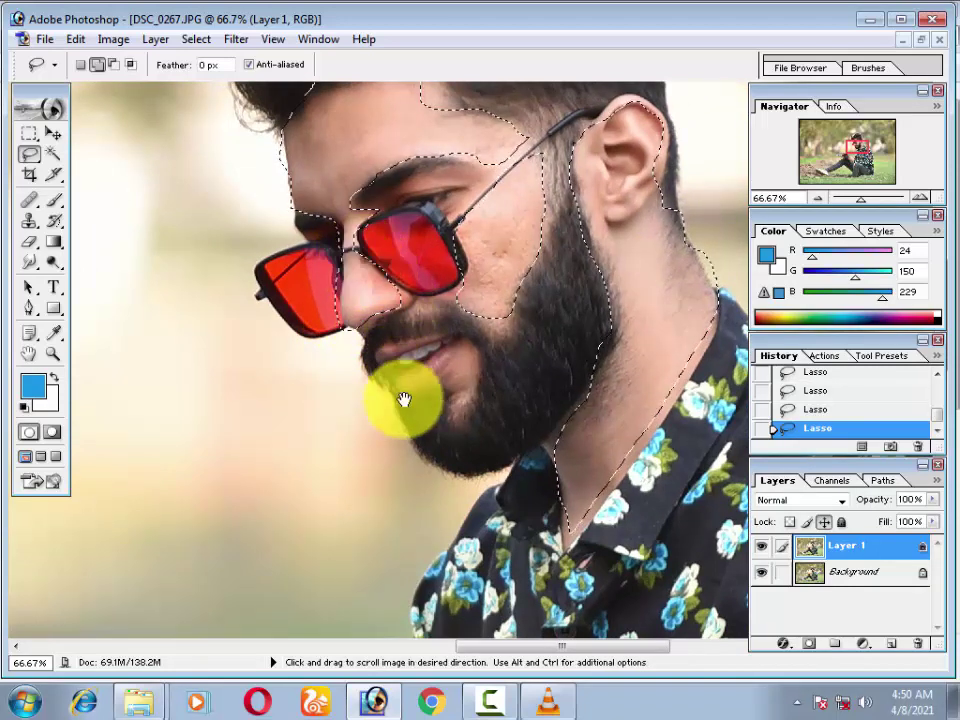
pyautogui.moveTo(454, 345)
pyautogui.mouseDown()
pyautogui.moveTo(450, 405)
pyautogui.moveTo(482, 375)
pyautogui.mouseUp()
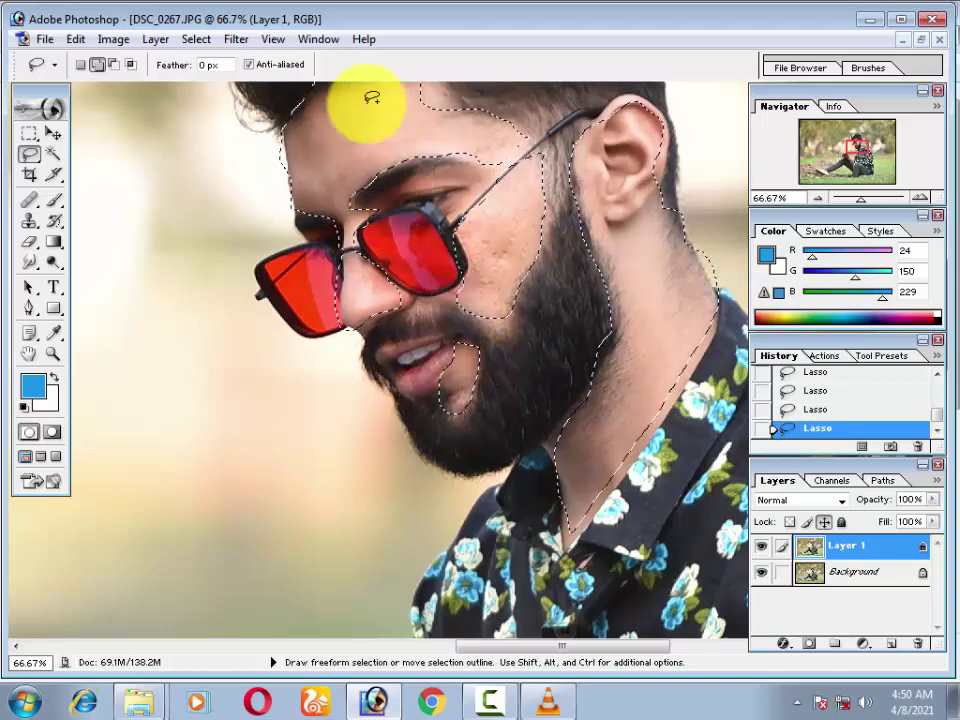
pyautogui.click(234, 40)
pyautogui.moveTo(282, 454)
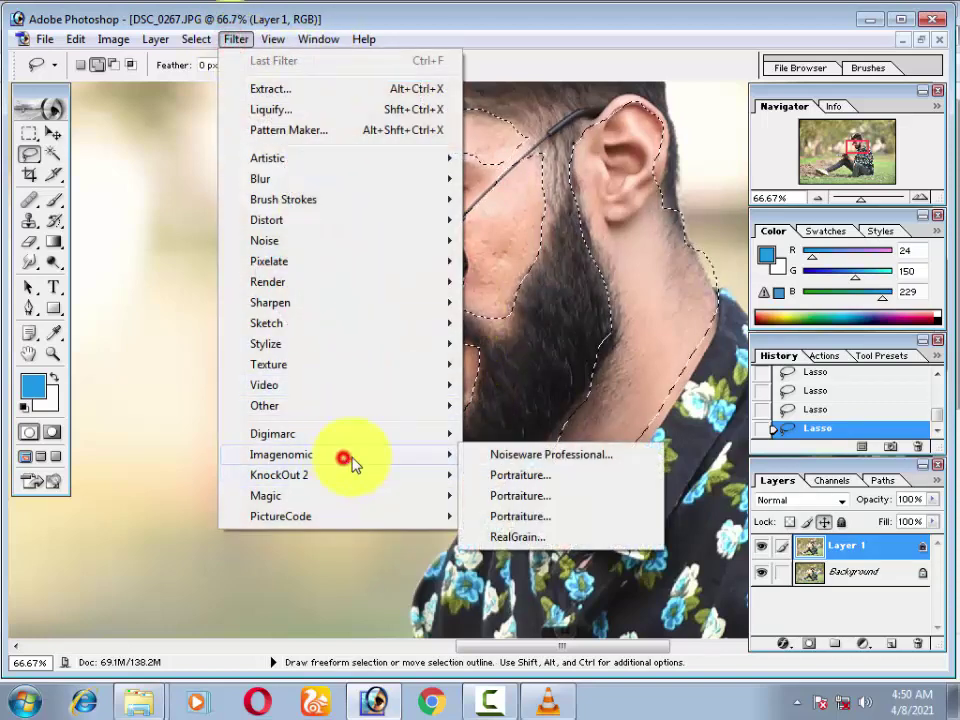
# Step: Apply Imagenomic Noiseware Professional to the selected skin, then launch Imagenomic Portraiture on it
pyautogui.click(486, 458)
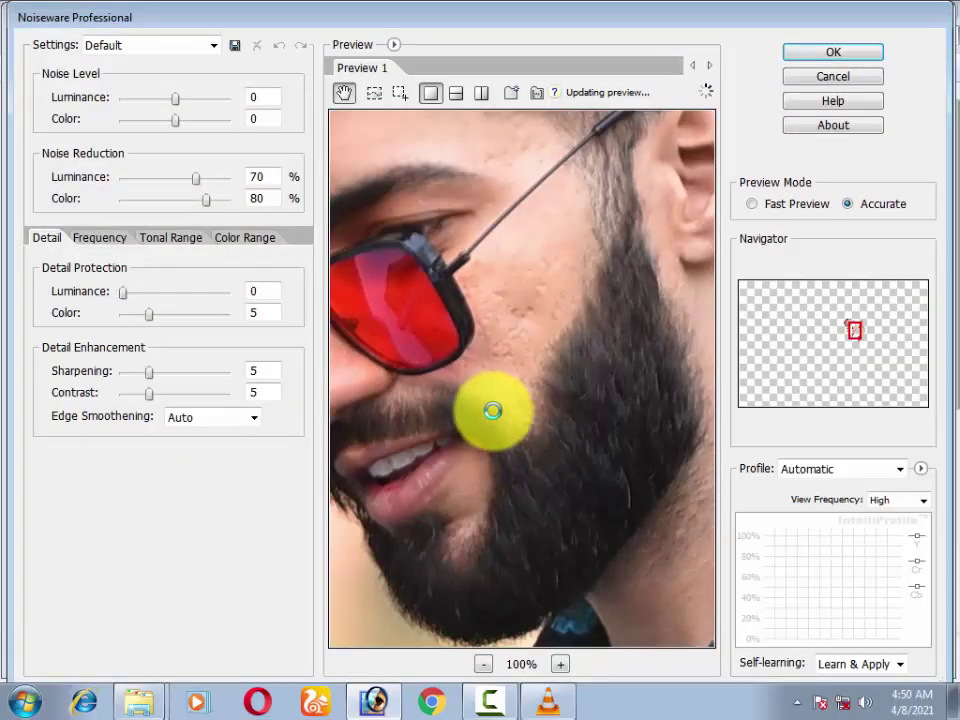
pyautogui.press('Return')
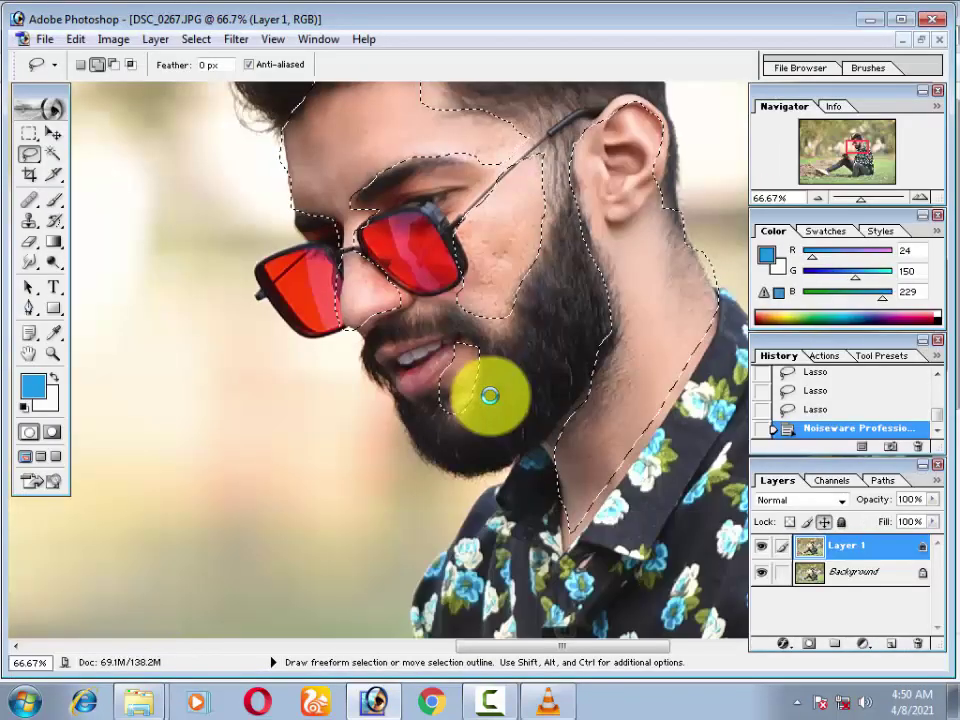
pyautogui.click(237, 41)
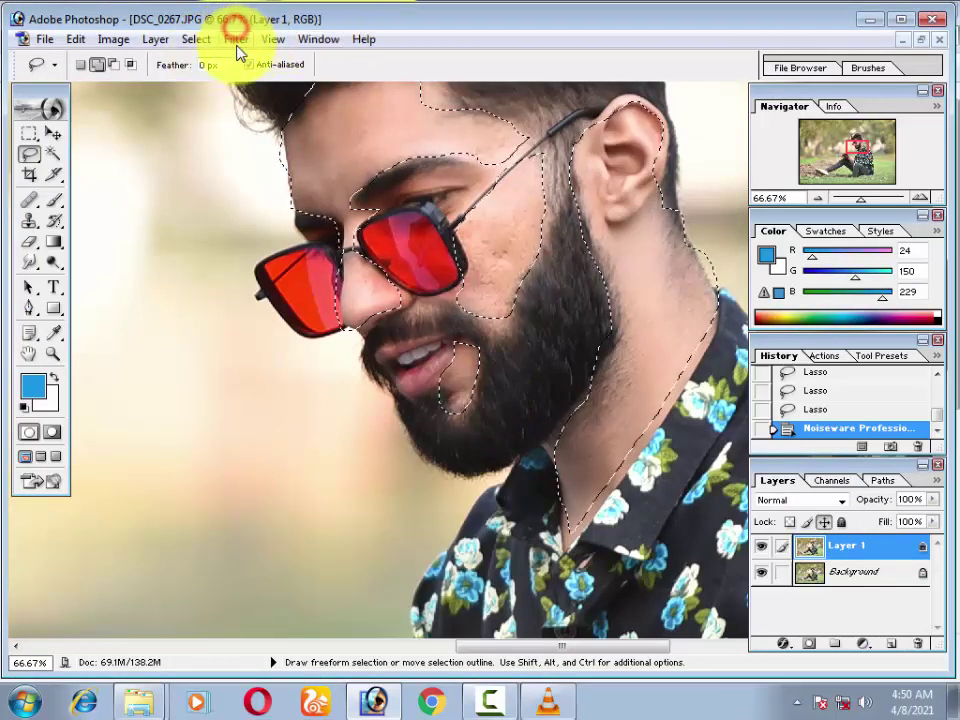
pyautogui.moveTo(281, 454)
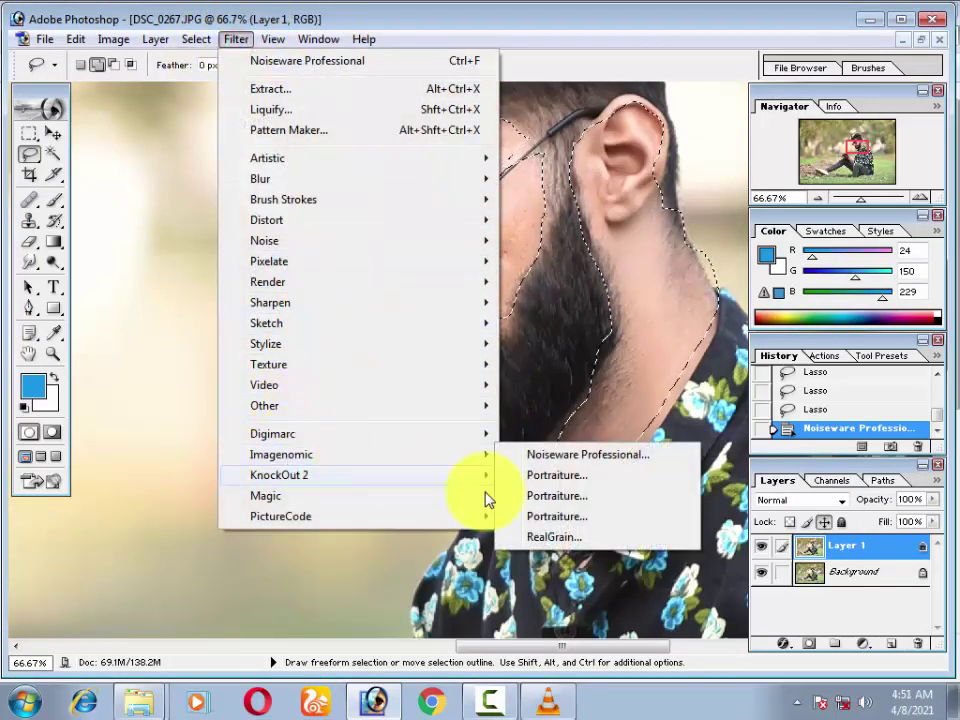
pyautogui.click(537, 508)
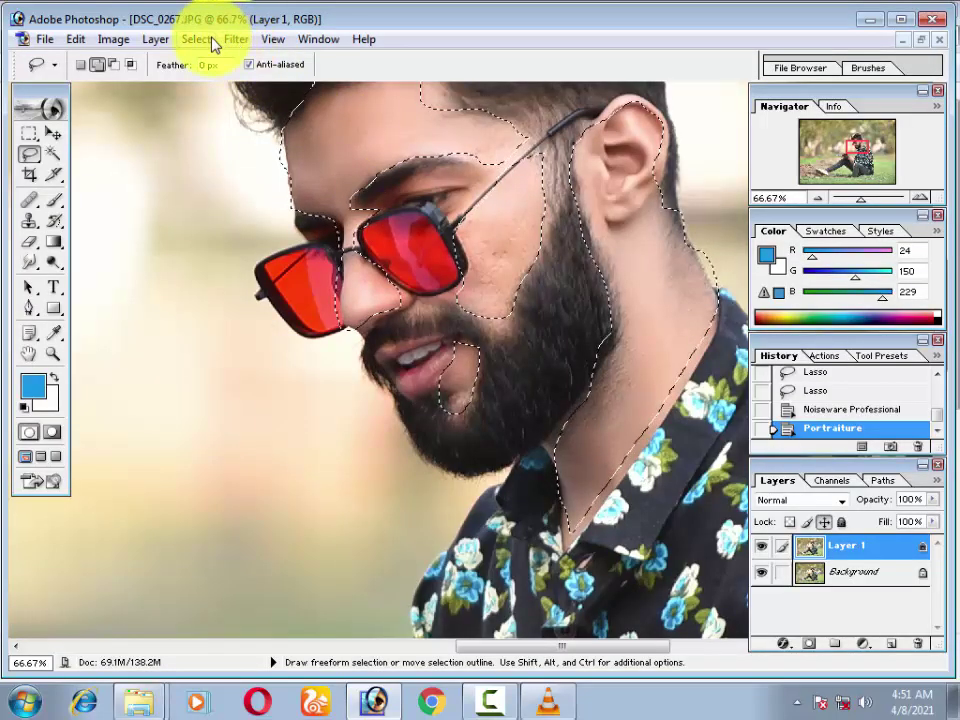
# Step: Apply another Imagenomic Portraiture pass to the selected facial skin
pyautogui.click(236, 39)
pyautogui.click(578, 494)
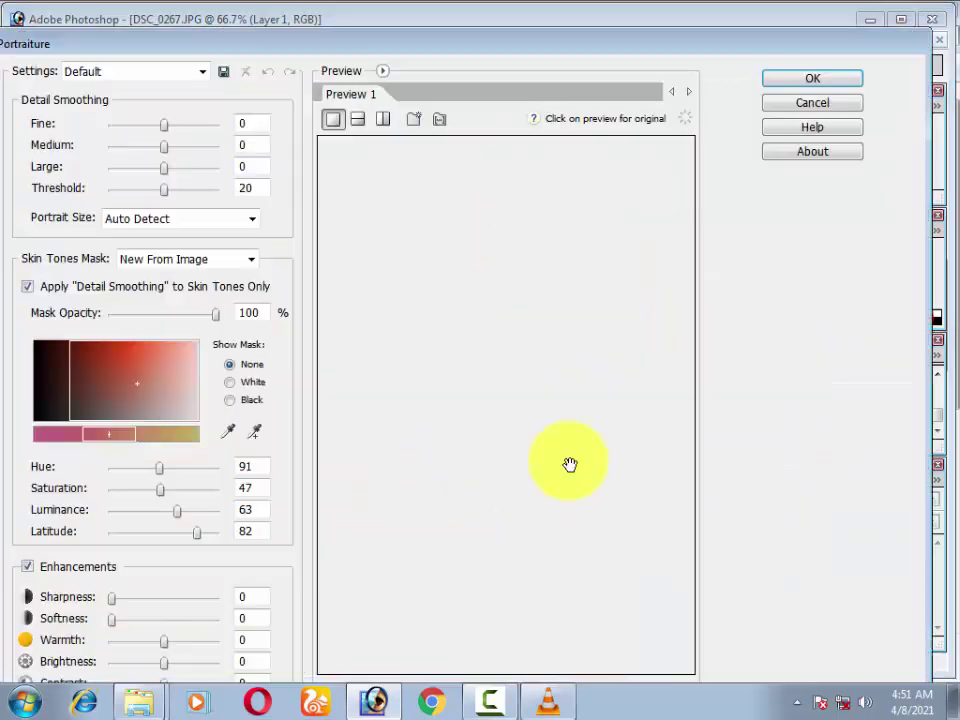
pyautogui.click(782, 86)
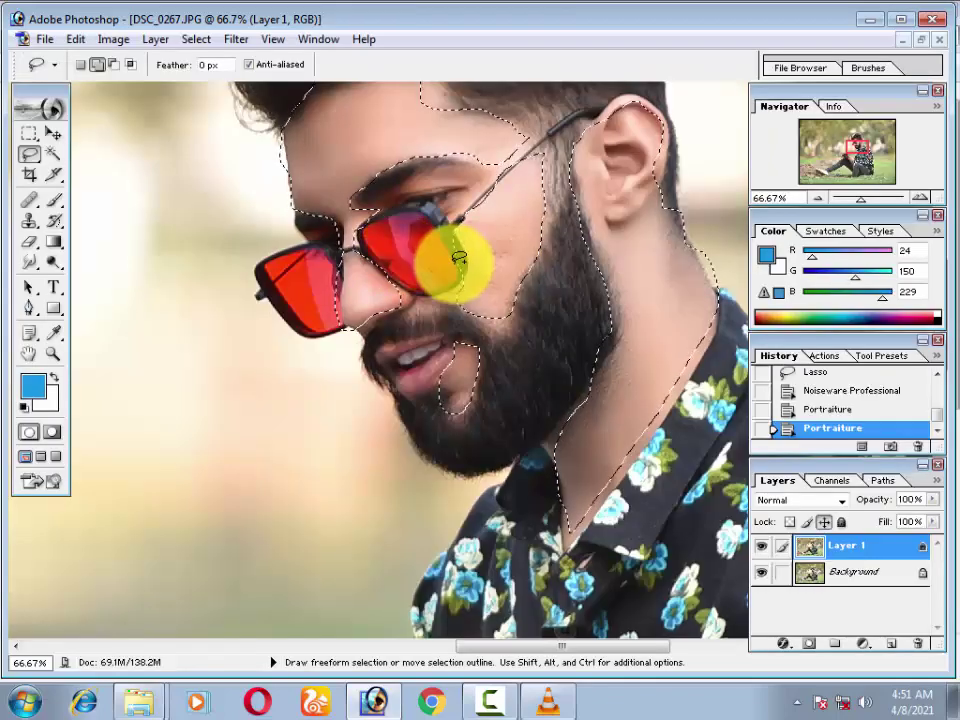
# Step: Inspect the smoothed lips, beard and eye up close, then run Portraiture once more
pyautogui.hotkey('ctrl', '+')
pyautogui.hotkey('ctrl', '+')
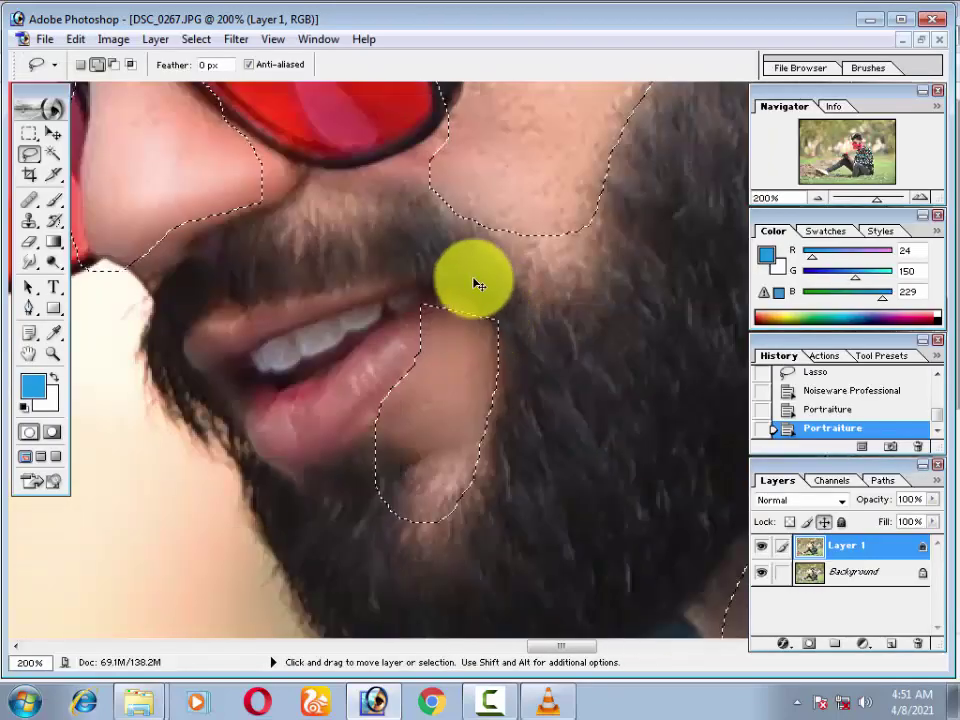
pyautogui.moveTo(455, 228); pyautogui.dragTo(367, 522)
pyautogui.moveTo(418, 283); pyautogui.dragTo(546, 456)
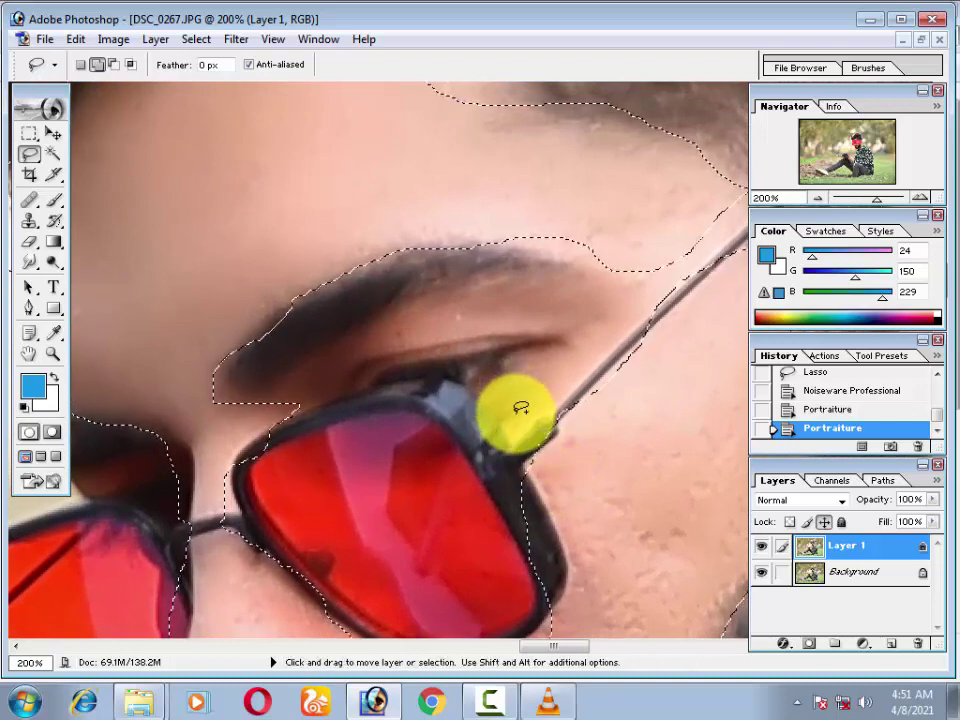
pyautogui.hotkey('ctrl', '-')
pyautogui.click(236, 39)
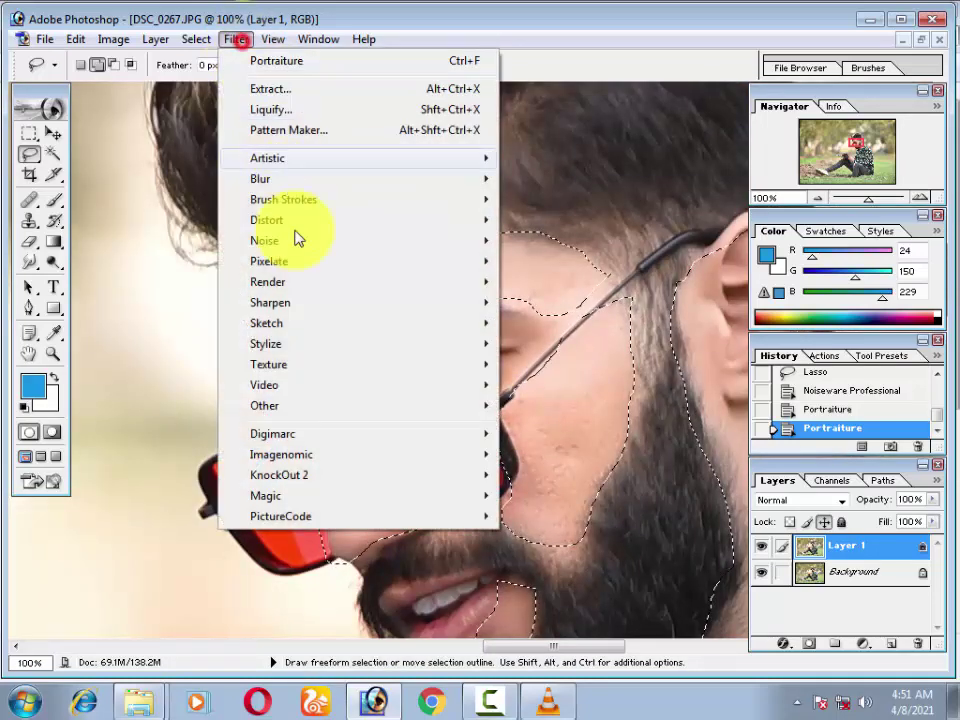
pyautogui.moveTo(282, 454)
pyautogui.click(545, 500)
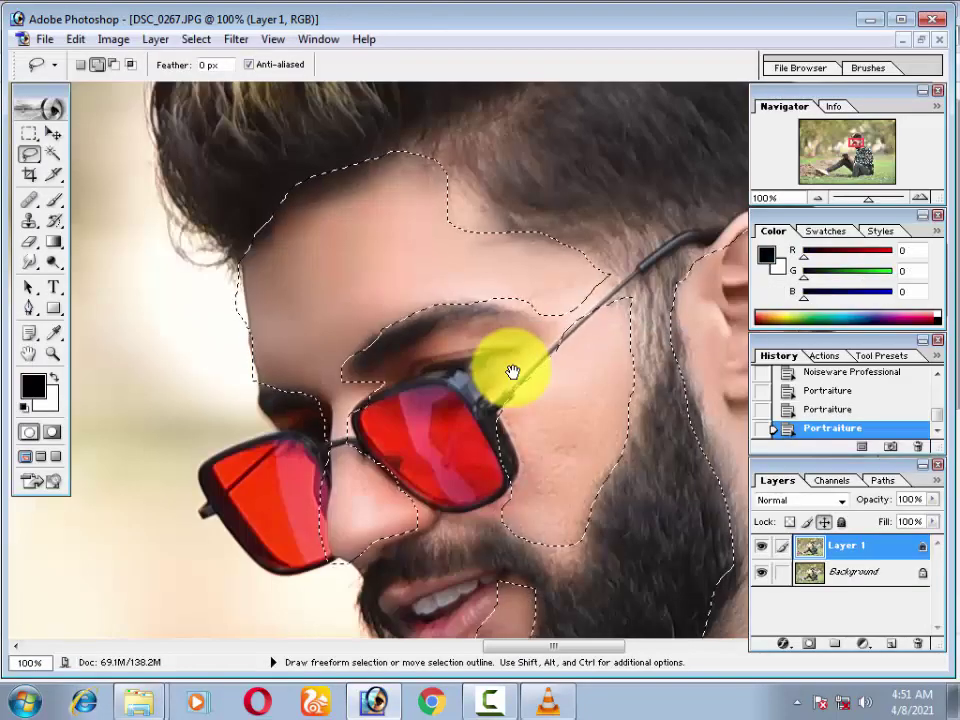
# Step: Deselect the face, choose the Healing Brush and zoom in on the cheek beside the sunglasses
pyautogui.hotkey('ctrl', 'd')
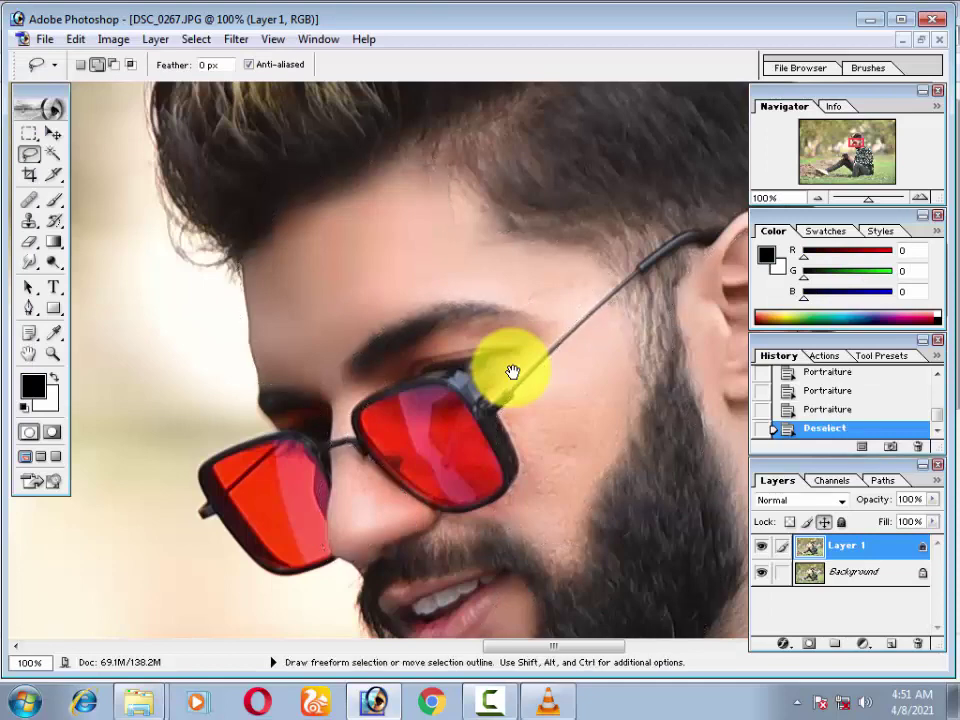
pyautogui.hotkey('ctrl', '-')
pyautogui.moveTo(493, 461)
pyautogui.mouseDown()
pyautogui.moveTo(439, 253)
pyautogui.moveTo(390, 265)
pyautogui.mouseUp()
pyautogui.hotkey('ctrl', '+')
pyautogui.hotkey('ctrl', '+')
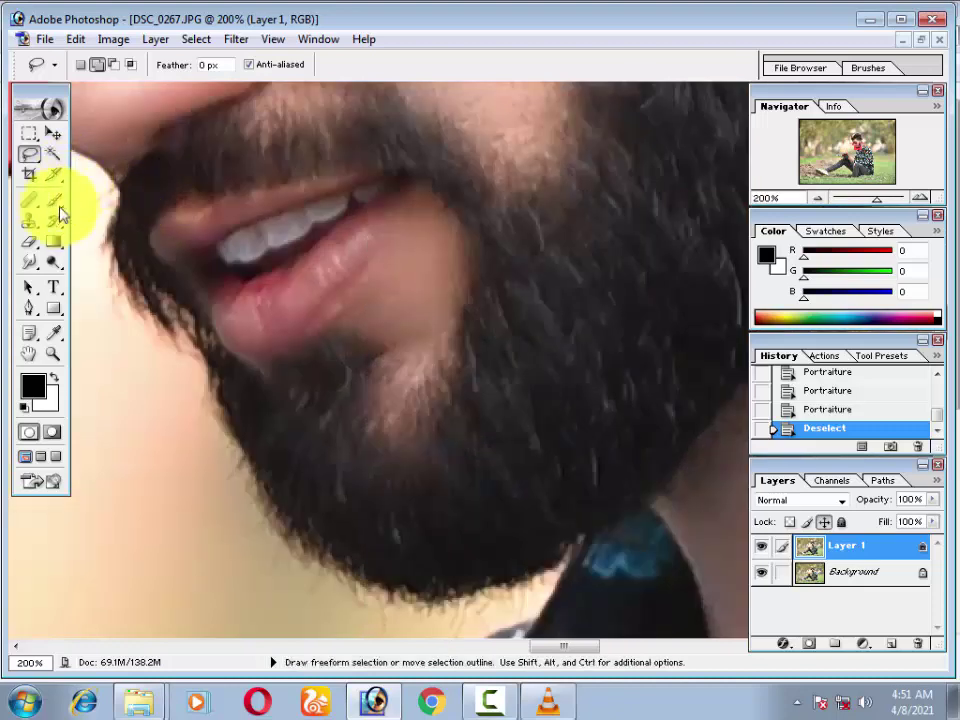
pyautogui.click(35, 200)
pyautogui.moveTo(176, 223)
pyautogui.mouseDown()
pyautogui.moveTo(210, 259)
pyautogui.moveTo(176, 544)
pyautogui.moveTo(481, 305)
pyautogui.mouseUp()
# Step: Sample clean cheek skin and heal blemishes across the cheek down to the beard line
pyautogui.keyDown('alt'); pyautogui.click(495, 221); pyautogui.keyUp('alt')
pyautogui.click(542, 285)
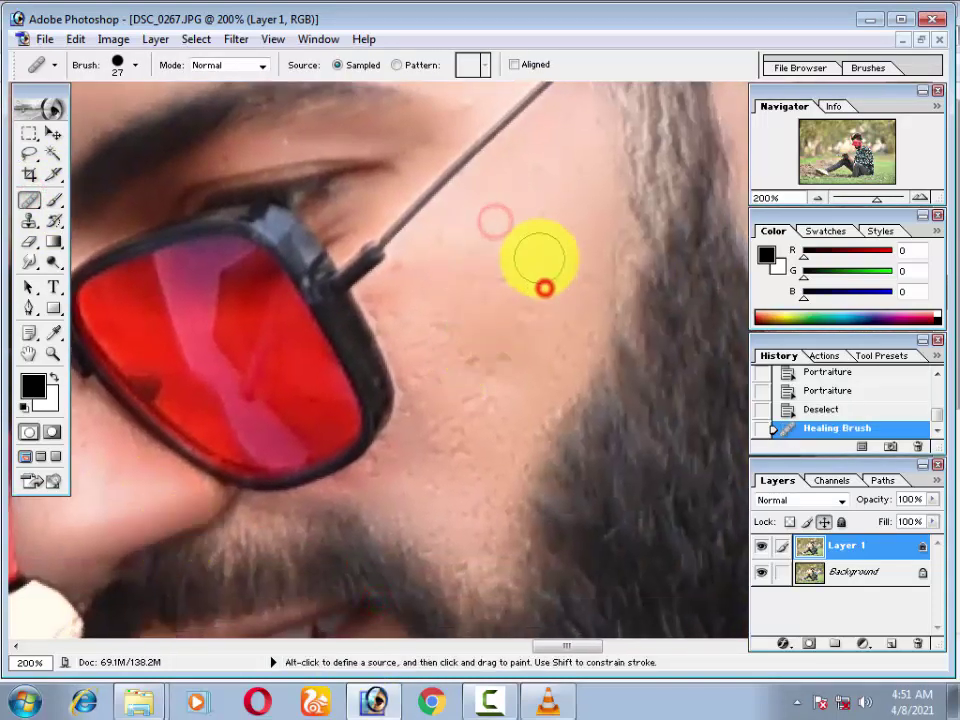
pyautogui.click(542, 317)
pyautogui.click(525, 279)
pyautogui.click(490, 290)
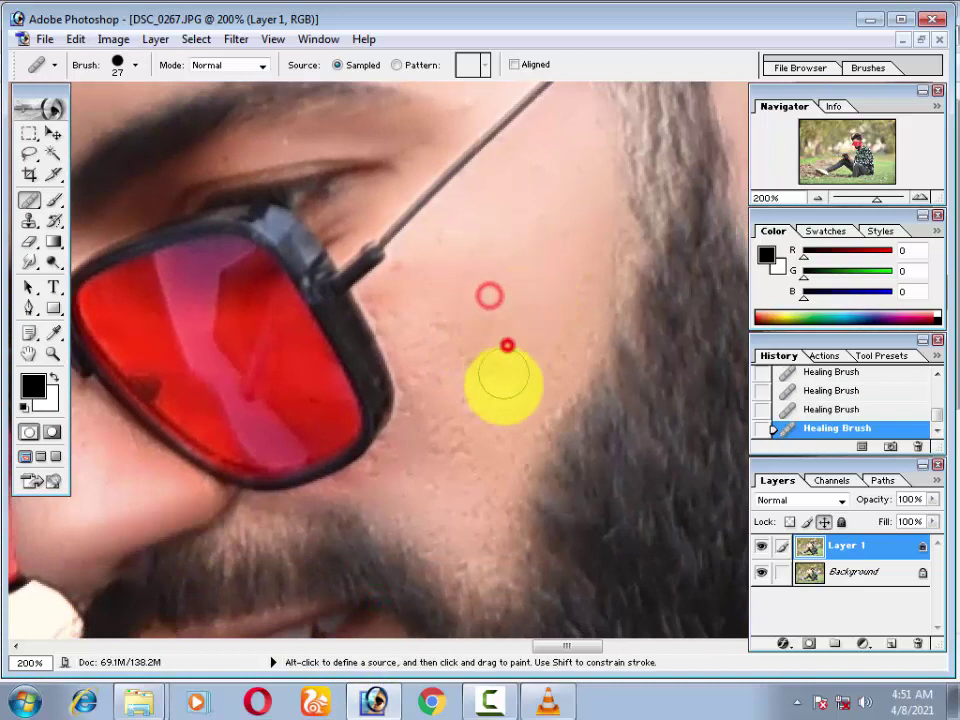
pyautogui.click(485, 353)
pyautogui.click(456, 363)
pyautogui.click(474, 405)
pyautogui.click(470, 440)
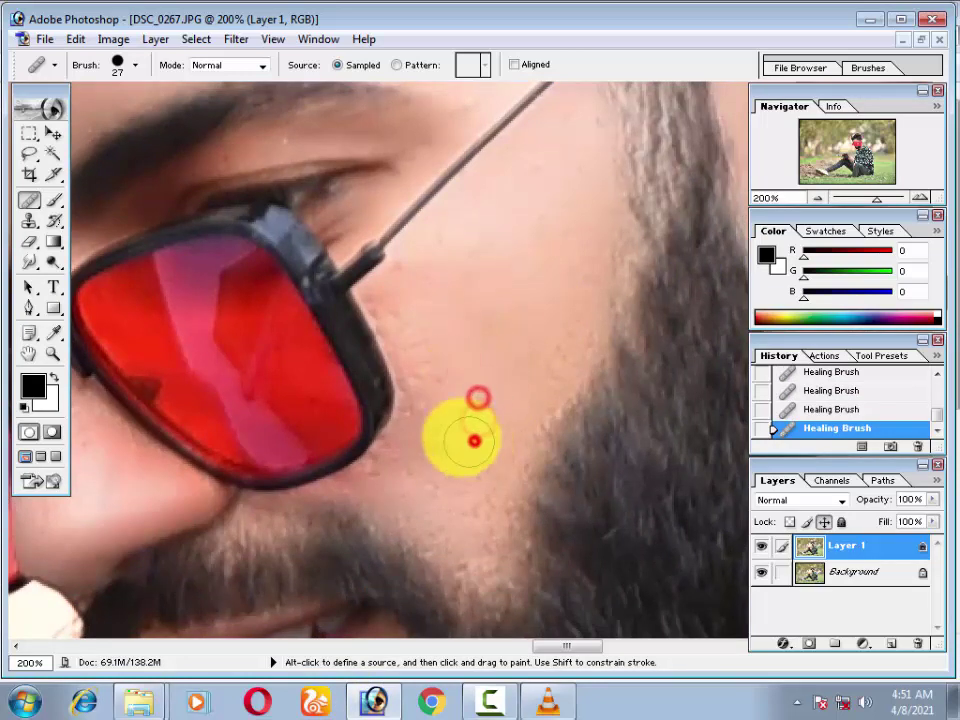
pyautogui.click(439, 334)
pyautogui.click(426, 306)
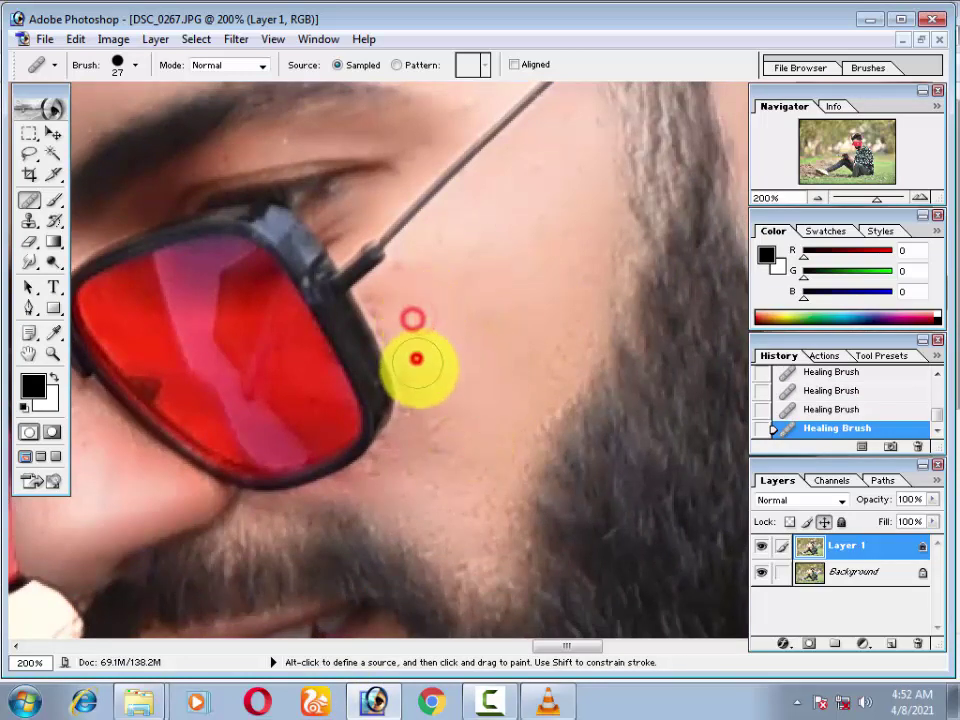
pyautogui.click(414, 354)
pyautogui.click(422, 381)
pyautogui.click(432, 432)
pyautogui.click(438, 449)
pyautogui.click(459, 484)
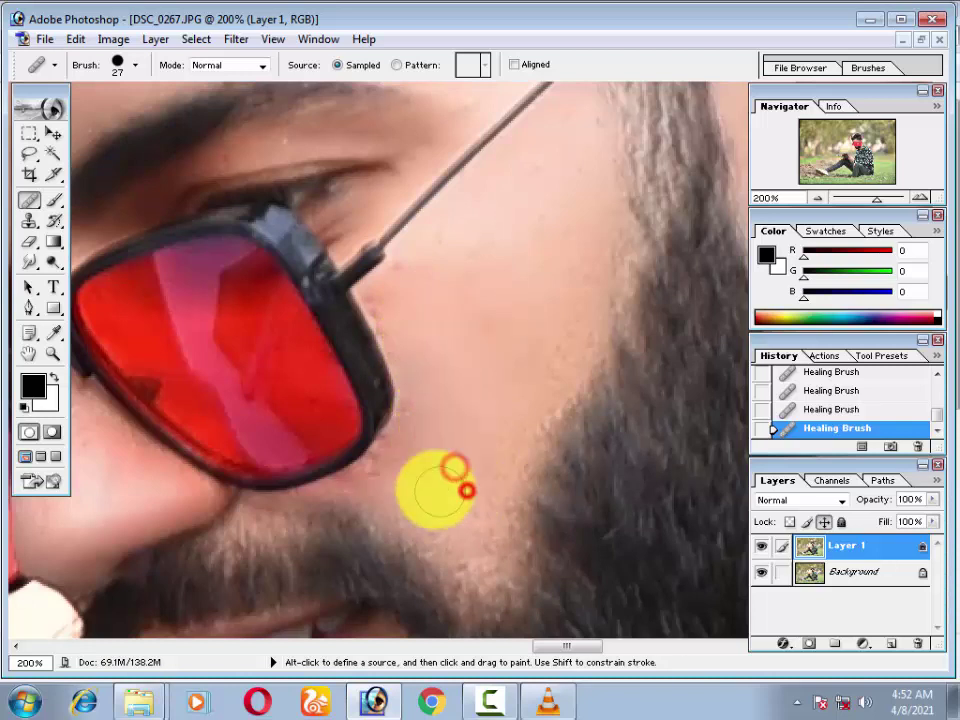
pyautogui.click(422, 471)
pyautogui.click(478, 494)
# Step: Heal the remaining cheek spots up to the glasses arm and just below the sunglasses
pyautogui.click(484, 463)
pyautogui.click(492, 440)
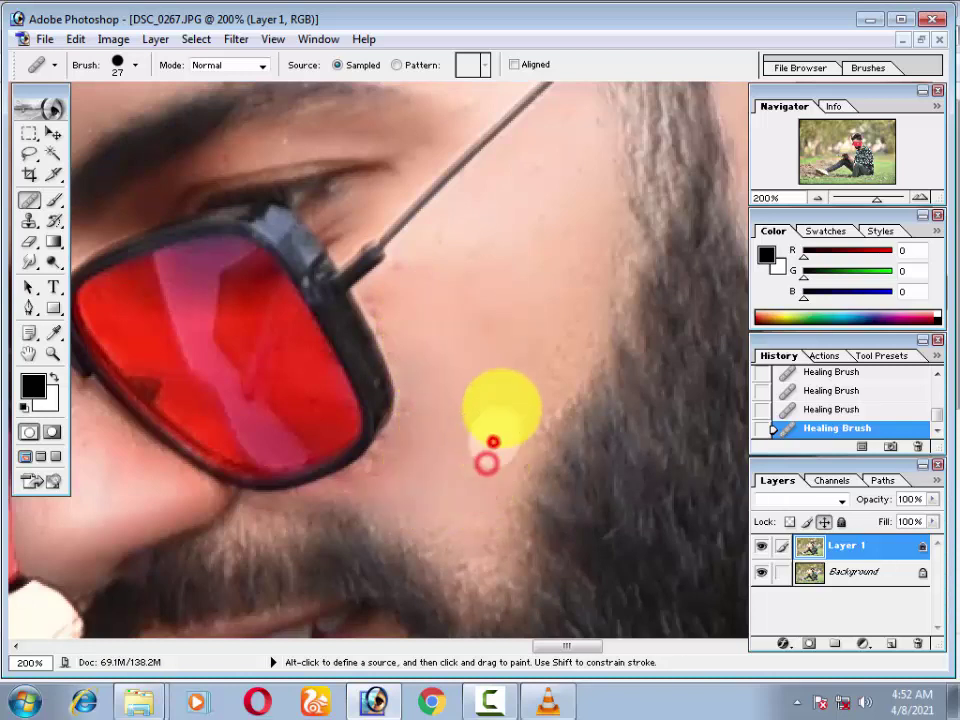
pyautogui.click(500, 400)
pyautogui.click(544, 377)
pyautogui.click(578, 348)
pyautogui.click(572, 318)
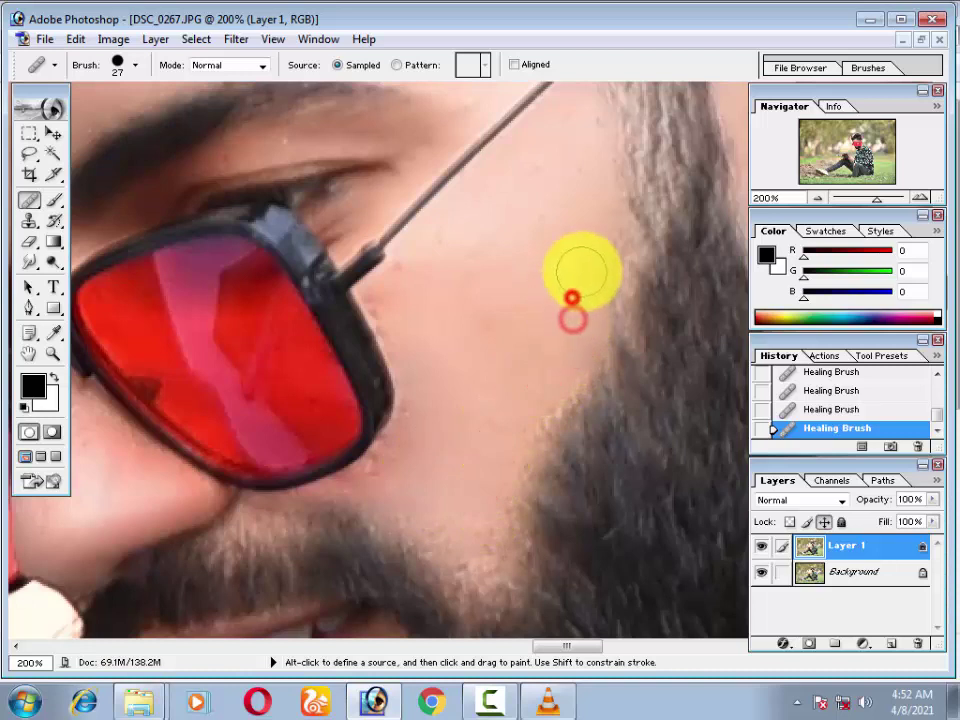
pyautogui.click(580, 270)
pyautogui.click(581, 223)
pyautogui.click(573, 181)
pyautogui.click(560, 157)
pyautogui.click(553, 199)
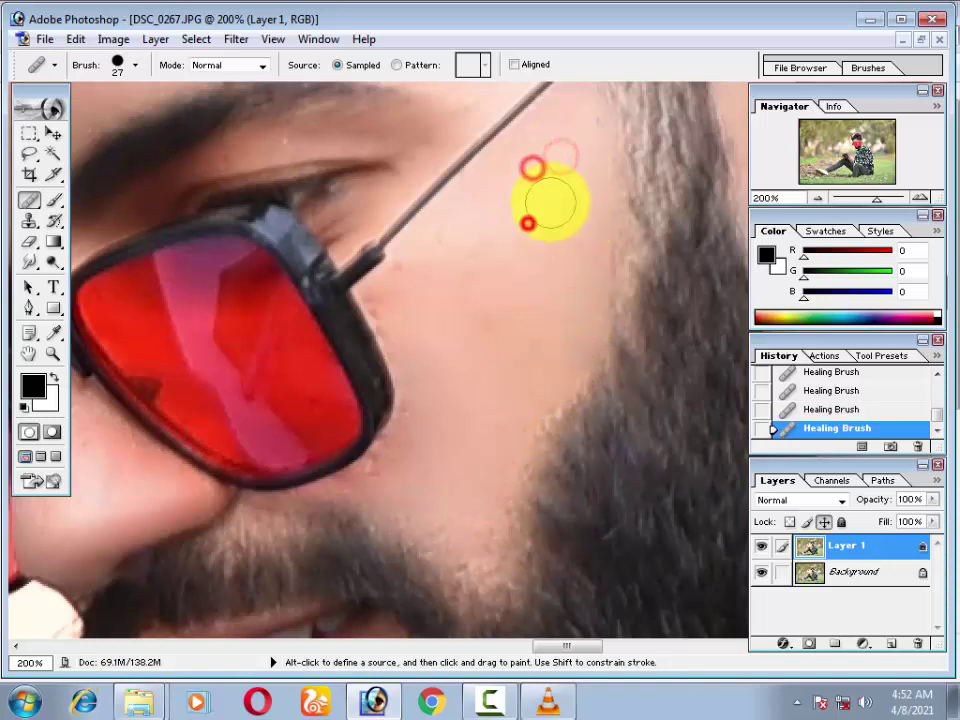
pyautogui.click(551, 242)
pyautogui.click(558, 321)
pyautogui.click(500, 348)
pyautogui.click(488, 292)
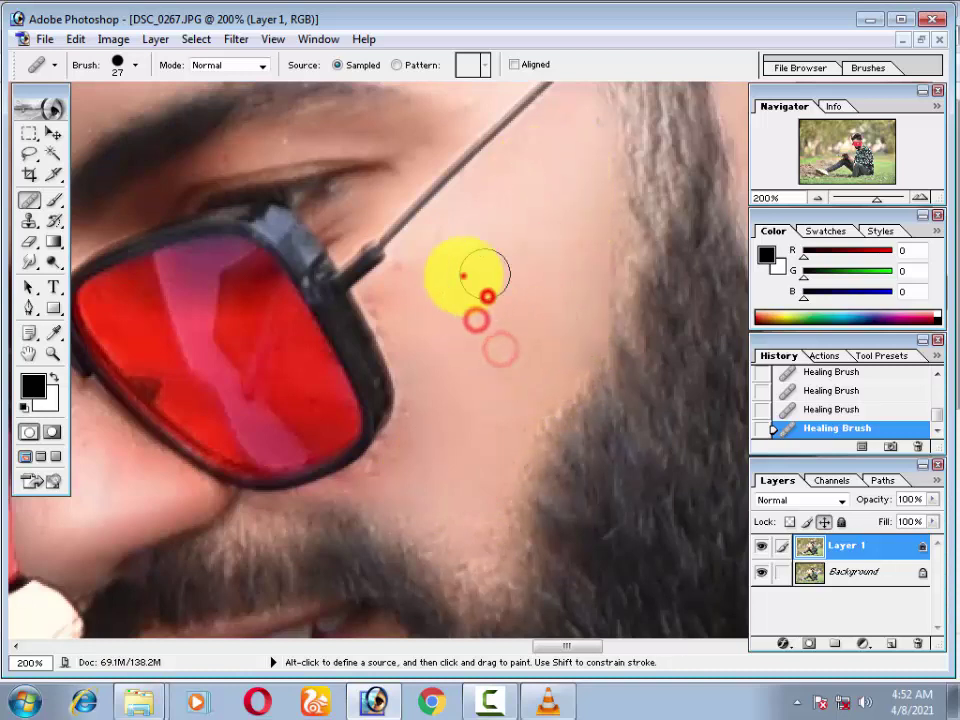
pyautogui.click(456, 229)
pyautogui.click(423, 274)
pyautogui.click(437, 331)
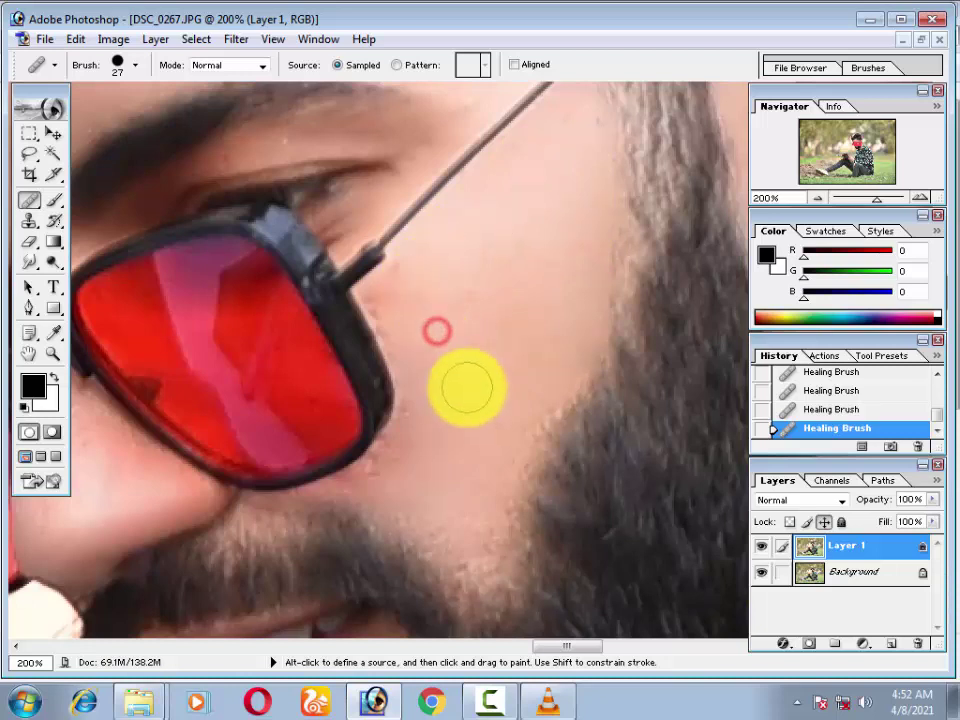
pyautogui.click(402, 456)
pyautogui.click(416, 420)
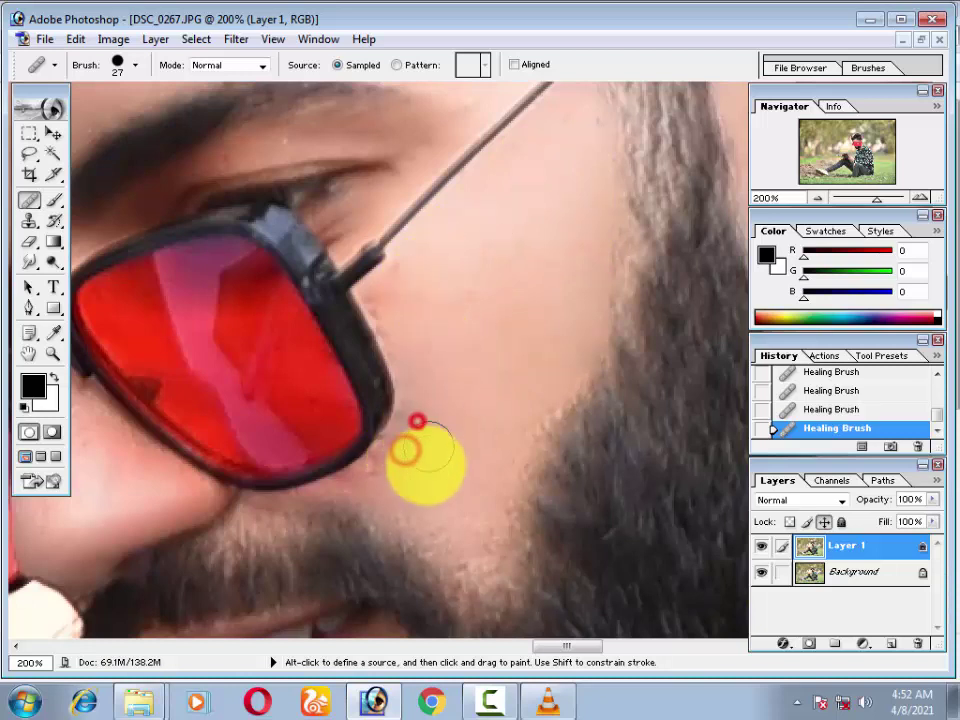
# Step: Heal blemishes across the forehead, then zoom out to the whole photo
pyautogui.hotkey('ctrl', '-')
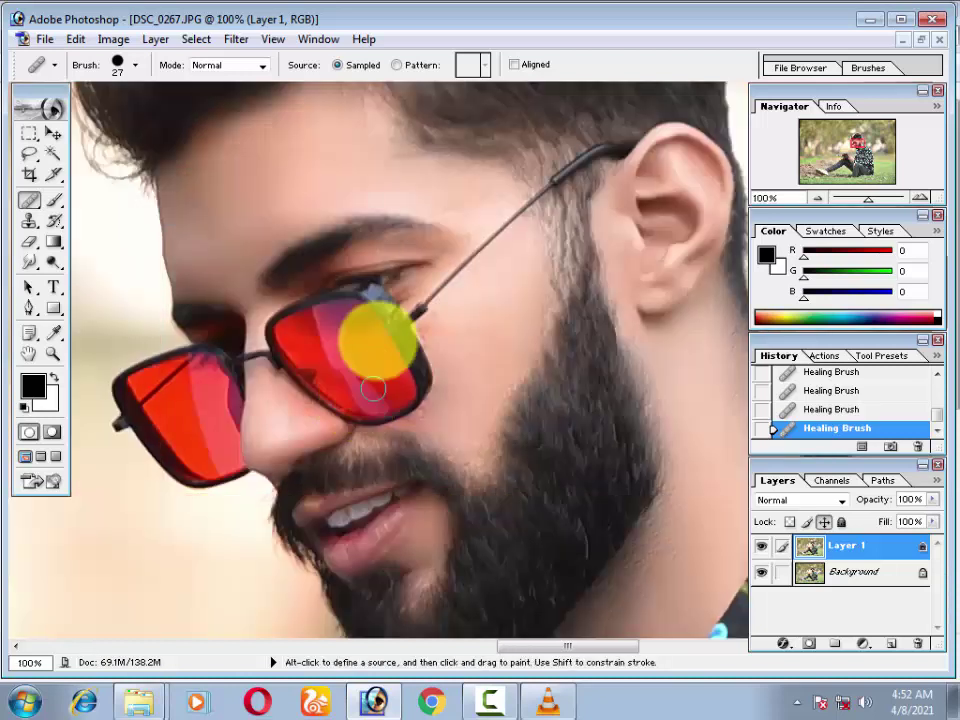
pyautogui.click(484, 191)
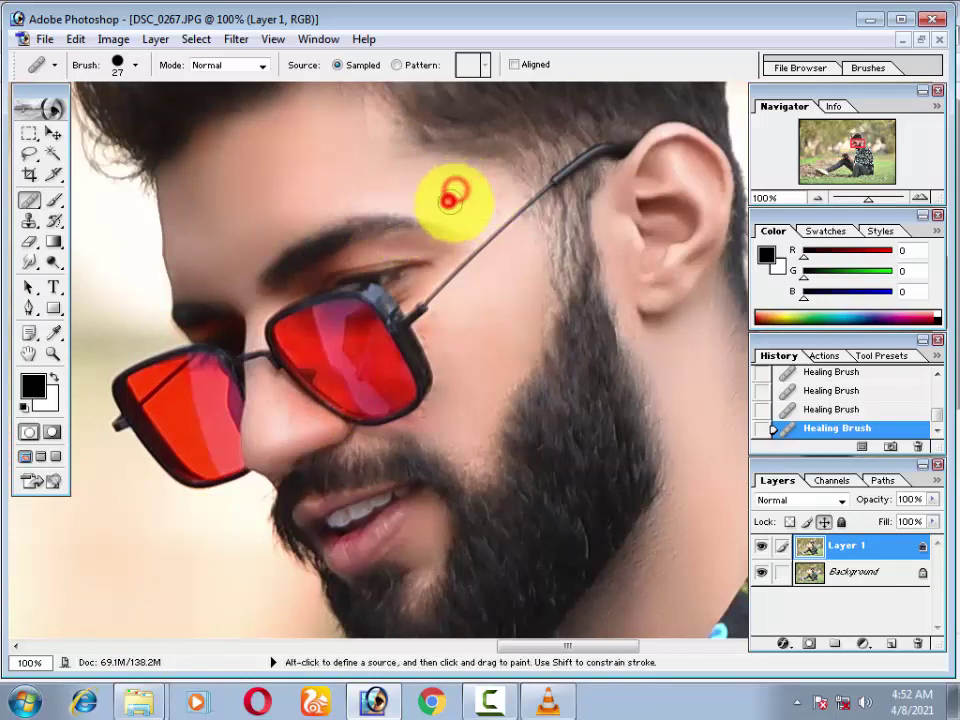
pyautogui.click(439, 191)
pyautogui.click(367, 180)
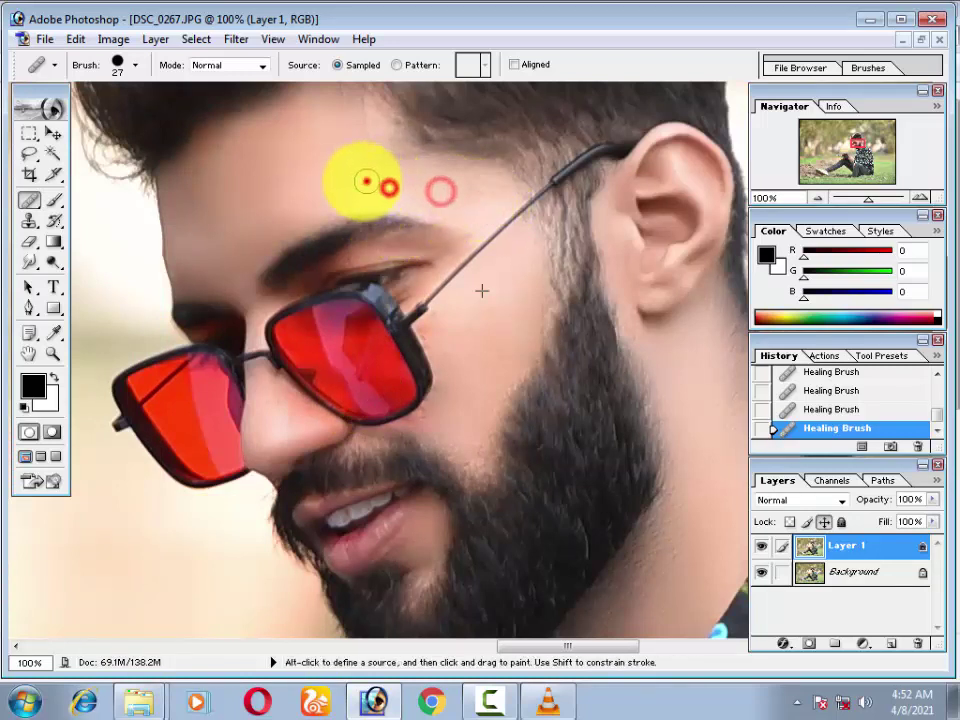
pyautogui.click(310, 157)
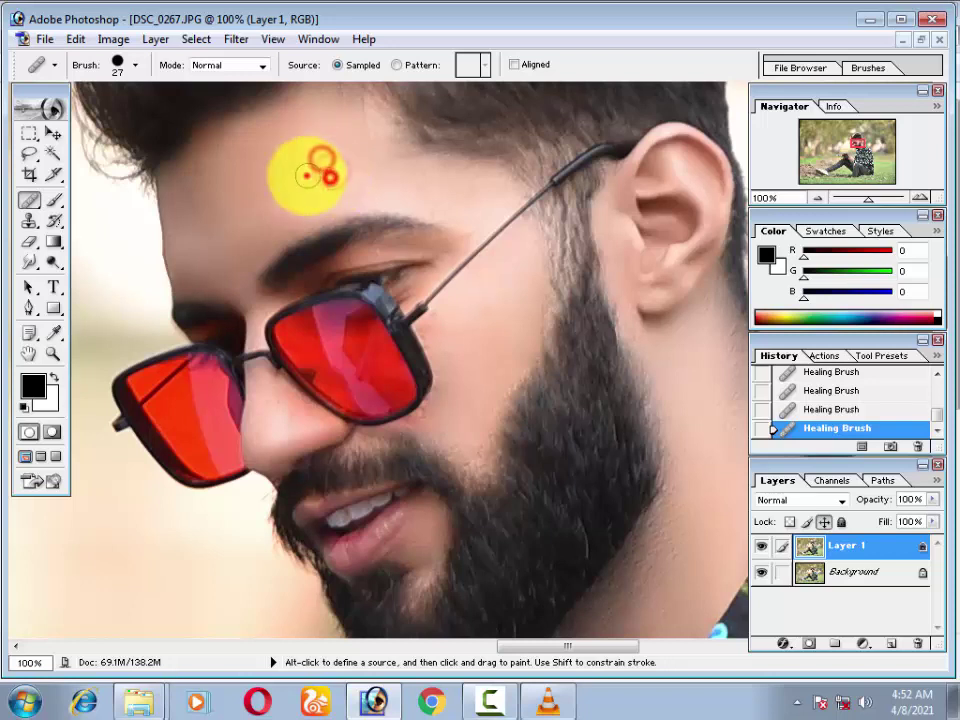
pyautogui.click(306, 176)
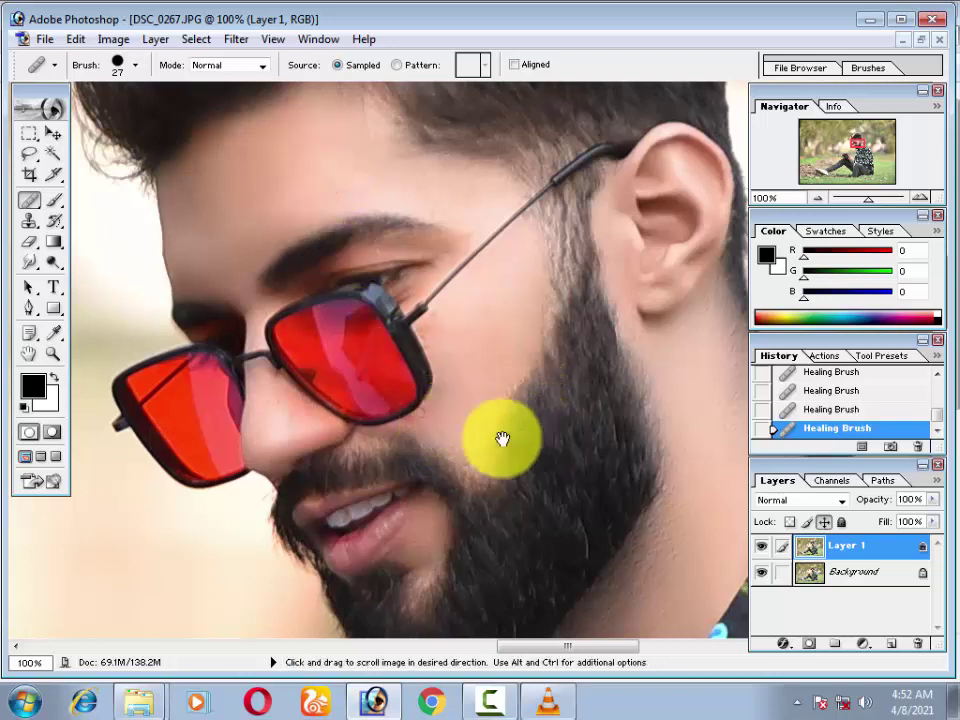
pyautogui.hotkey('ctrl', '-')
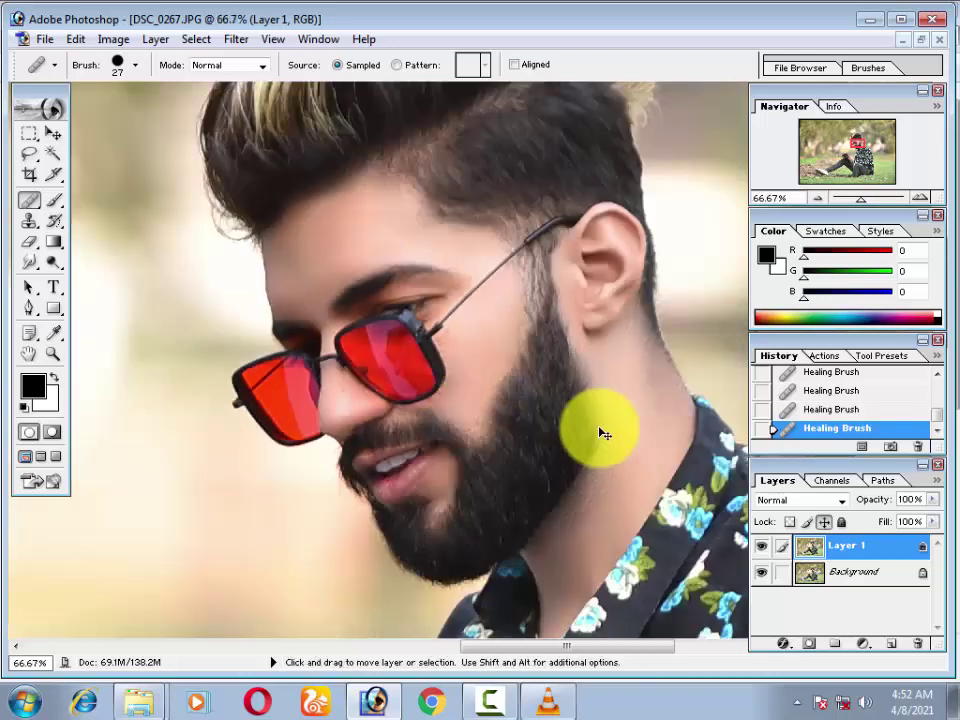
pyautogui.moveTo(519, 410); pyautogui.dragTo(535, 328)
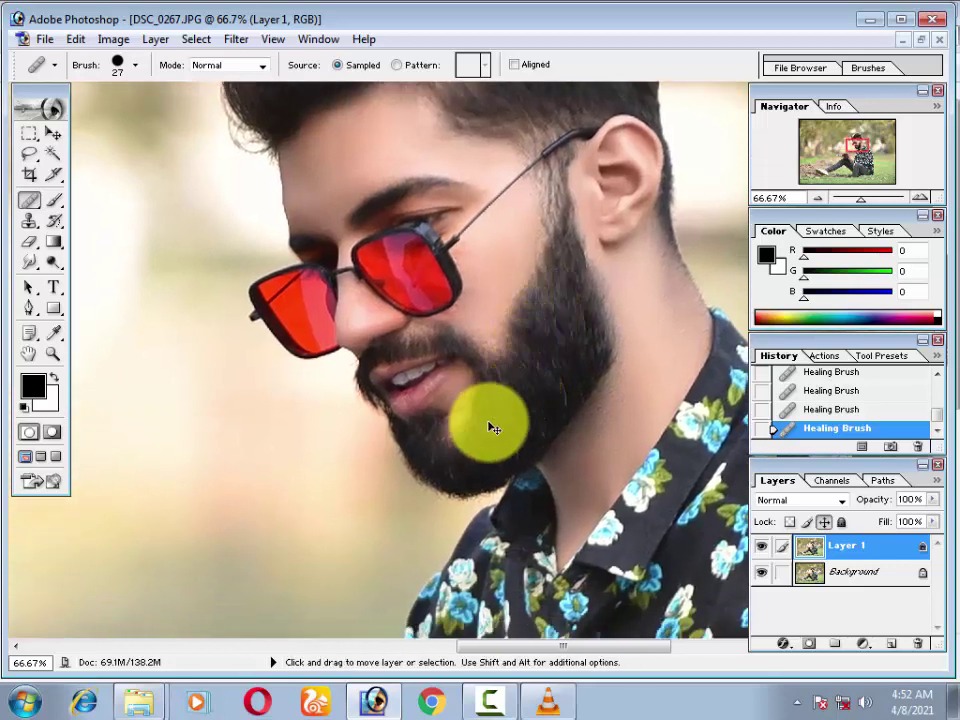
pyautogui.hotkey('ctrl', '-')
pyautogui.hotkey('ctrl', '-')
pyautogui.hotkey('ctrl', '-')
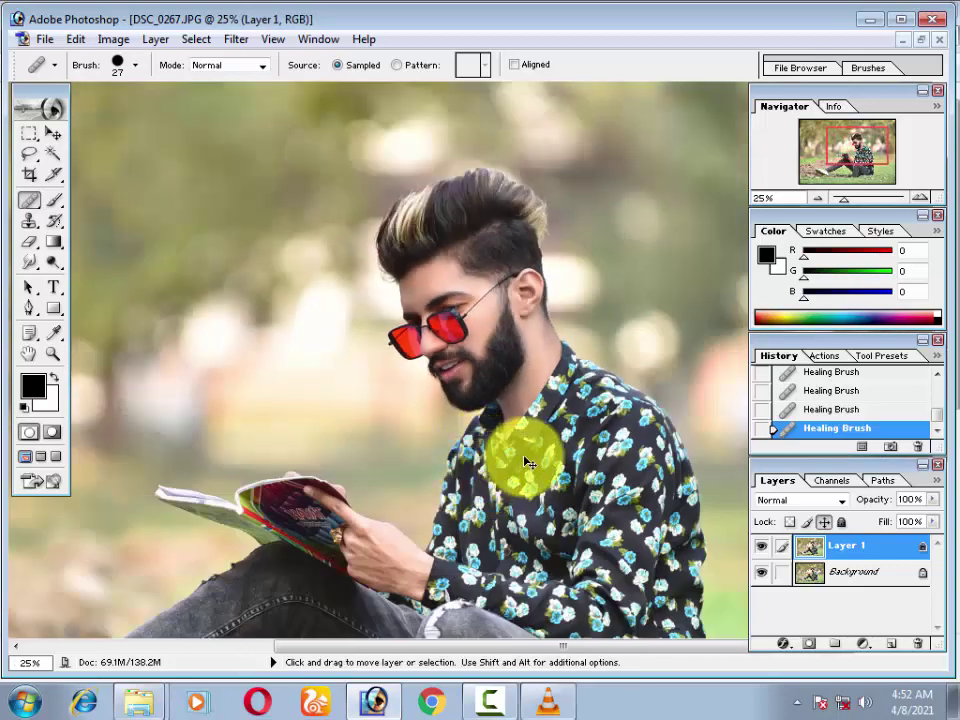
pyautogui.hotkey('ctrl', '-')
pyautogui.hotkey('ctrl', '-')
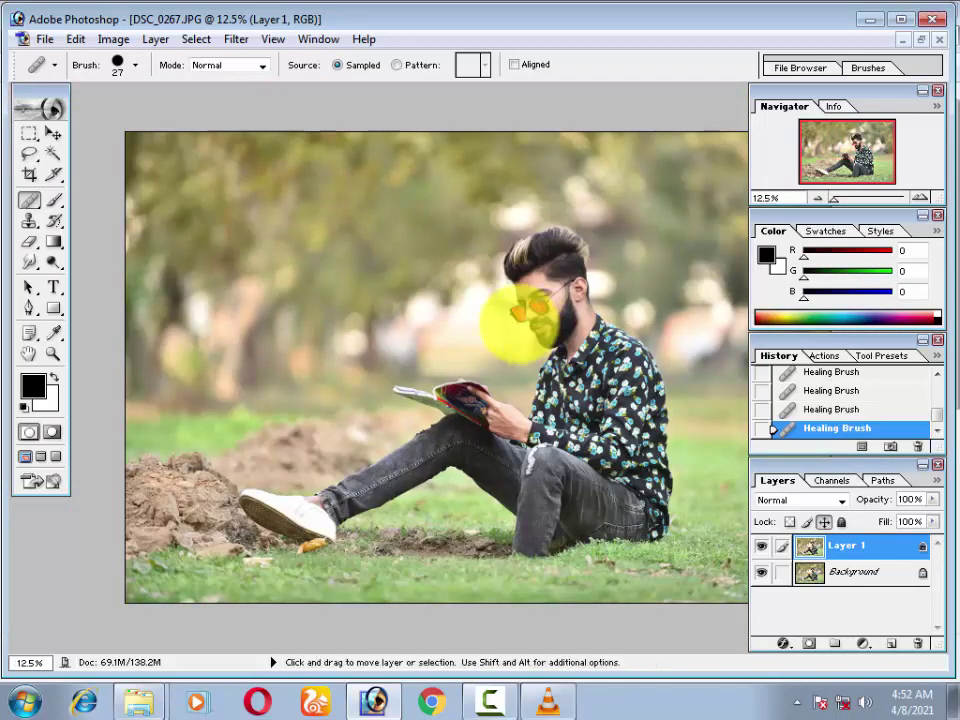
pyautogui.hotkey('ctrl', 'u')
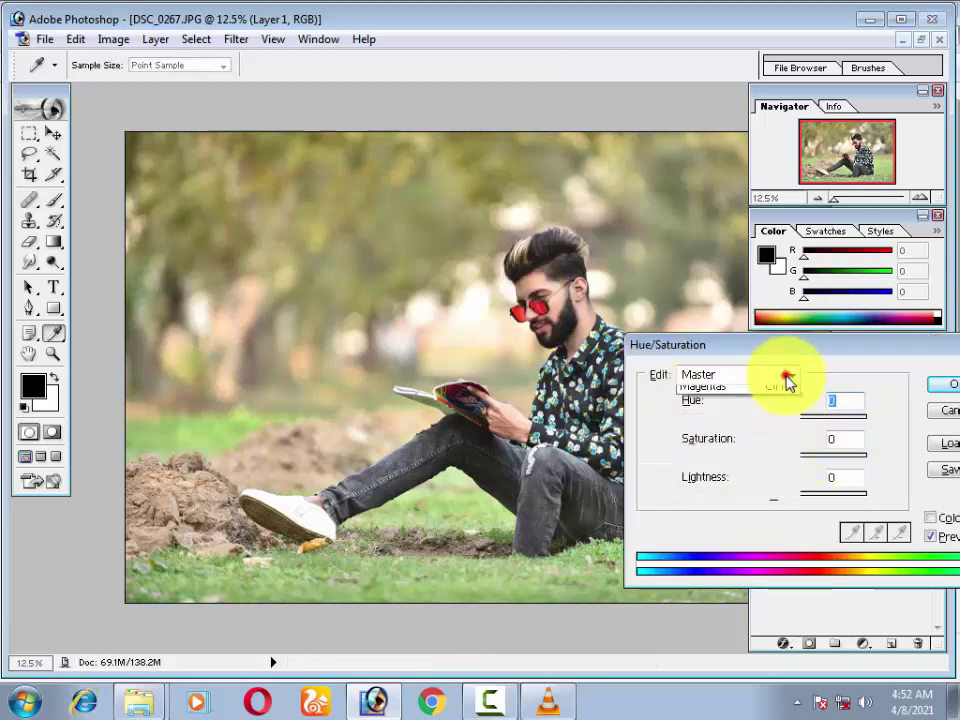
pyautogui.click(753, 425)
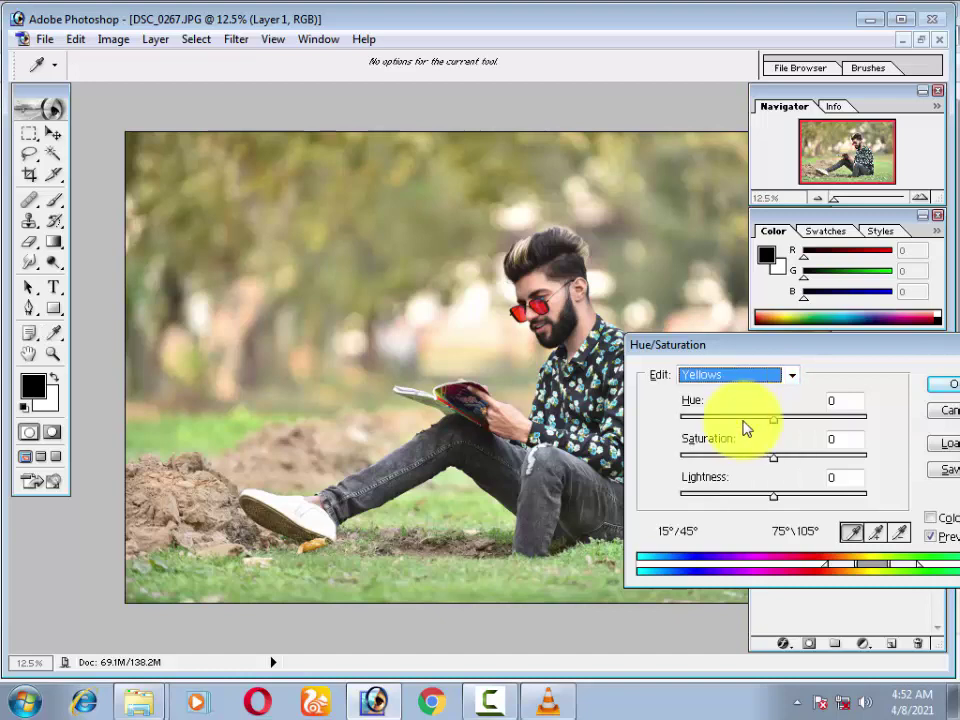
pyautogui.moveTo(773, 418)
pyautogui.mouseDown()
pyautogui.moveTo(730, 427)
pyautogui.moveTo(820, 473)
pyautogui.mouseUp()
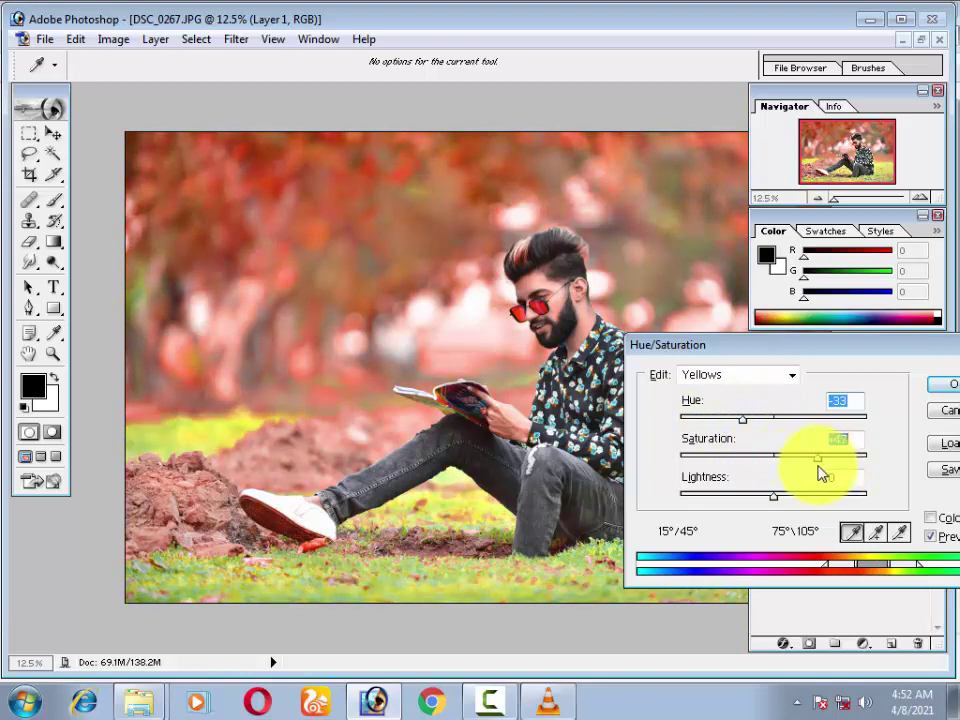
pyautogui.click(946, 384)
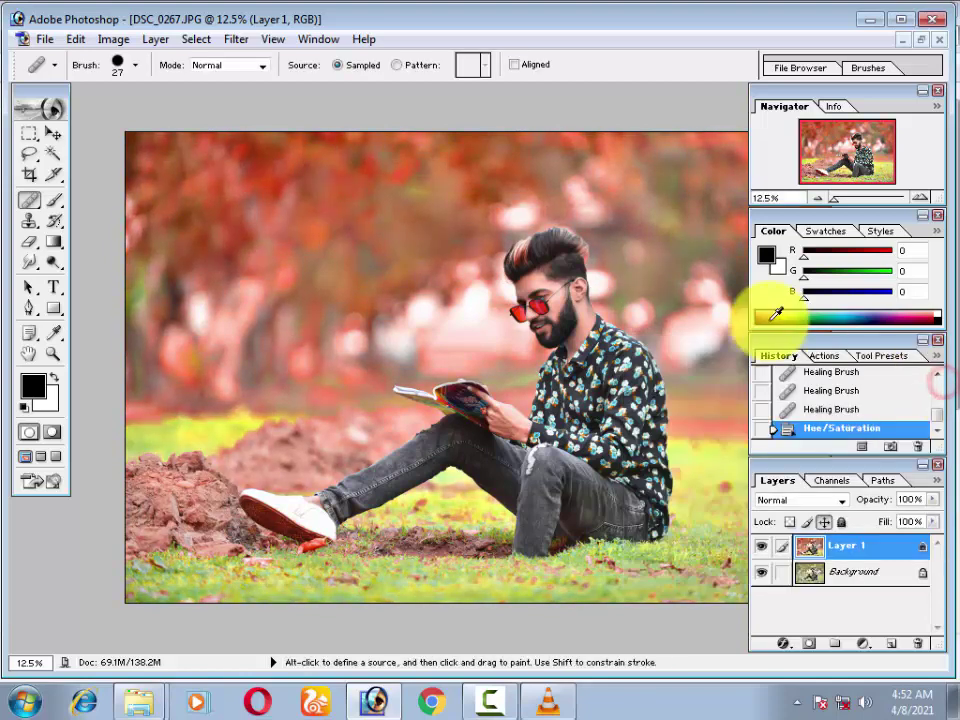
pyautogui.press('ctrl')
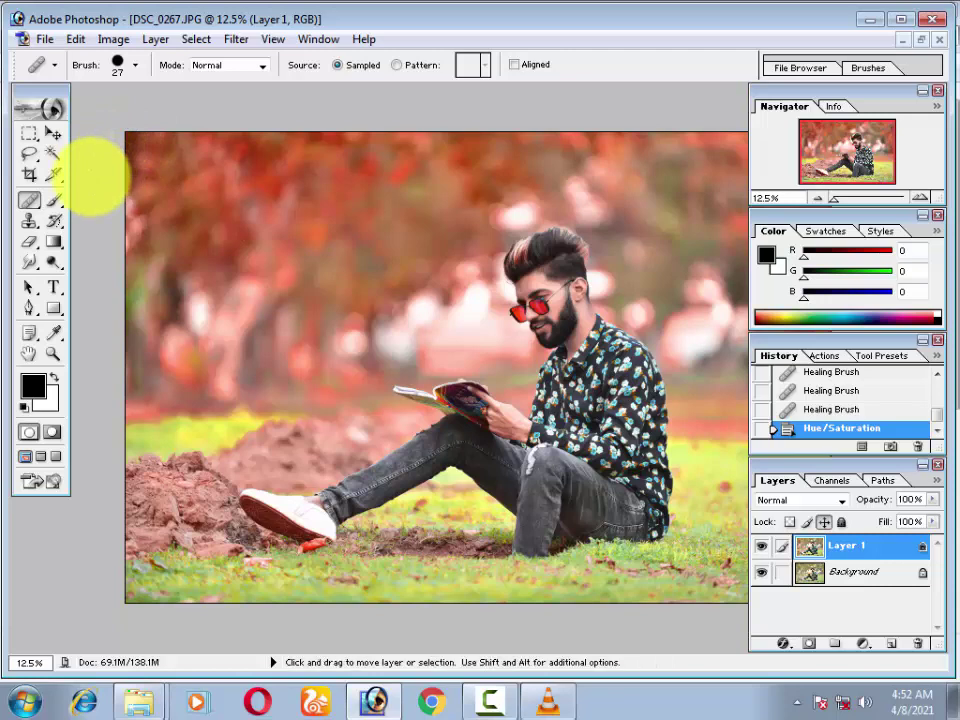
pyautogui.hotkey('ctrl', 'z')
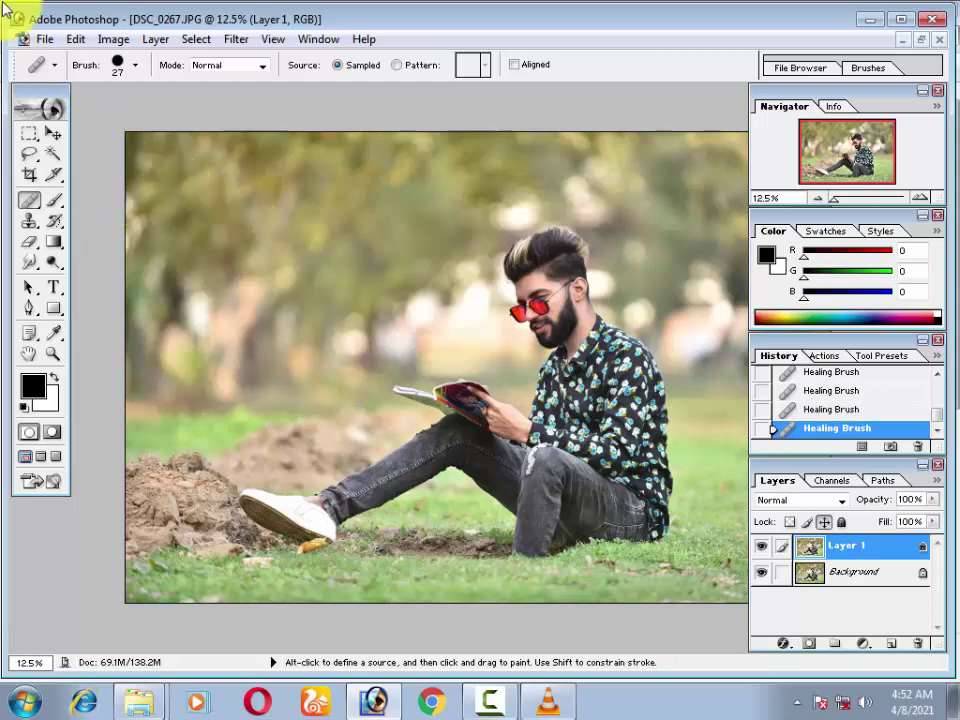
# Step: Duplicate Layer 1 and shift its Hue/Saturation toward warm, saturated orange tones
pyautogui.click(55, 132)
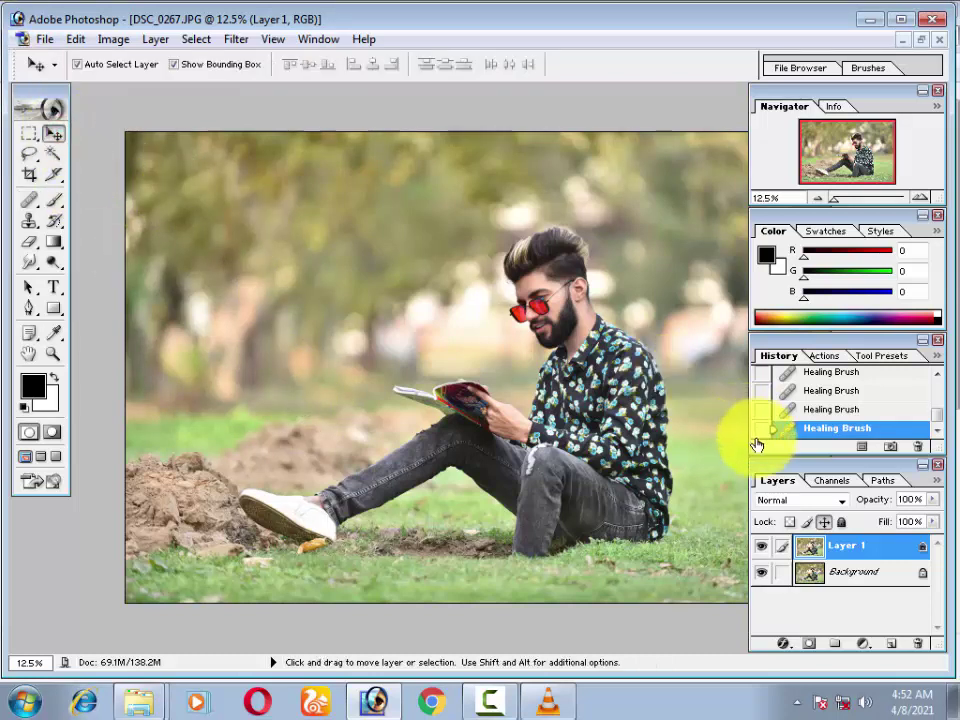
pyautogui.hotkey('ctrl', 'j')
pyautogui.hotkey('ctrl', 'u')
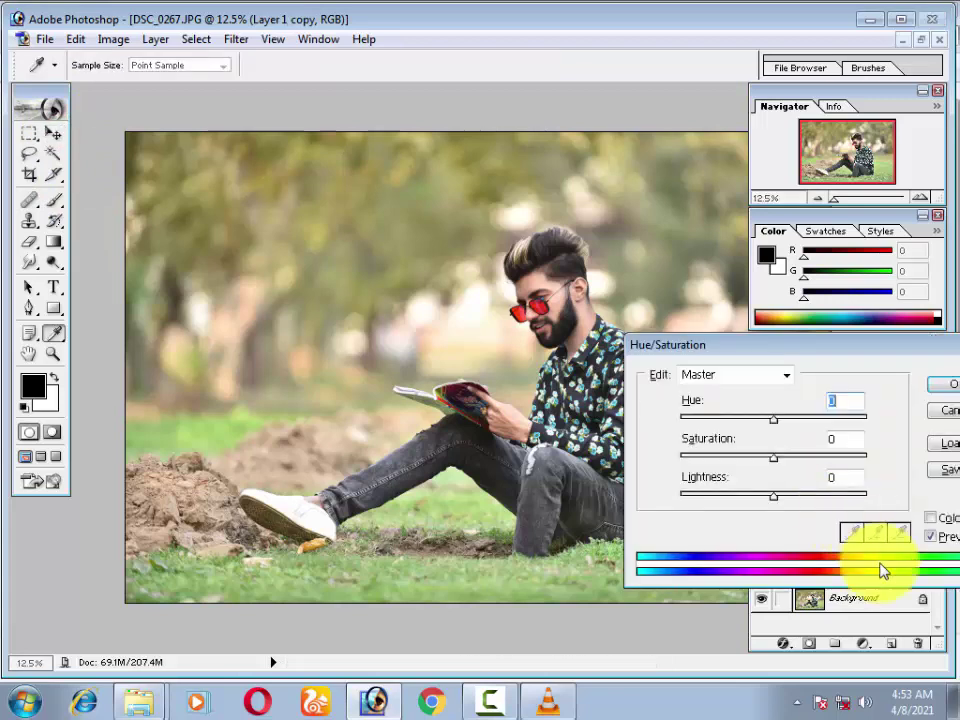
pyautogui.moveTo(838, 430)
pyautogui.mouseDown()
pyautogui.moveTo(770, 428)
pyautogui.moveTo(817, 459)
pyautogui.mouseUp()
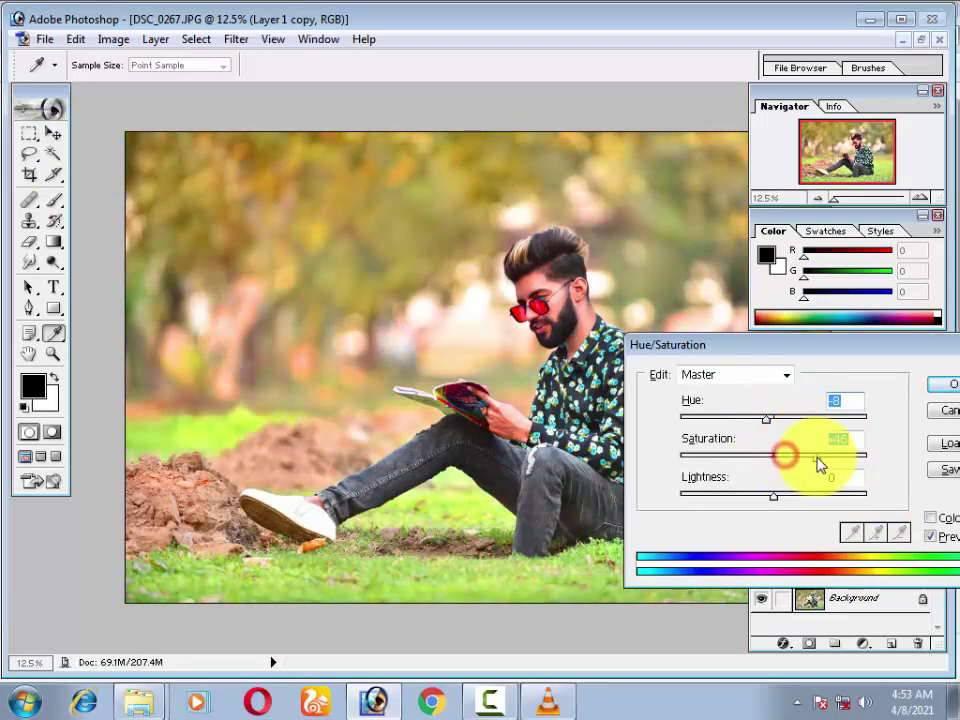
pyautogui.press('Return')
pyautogui.press('v')
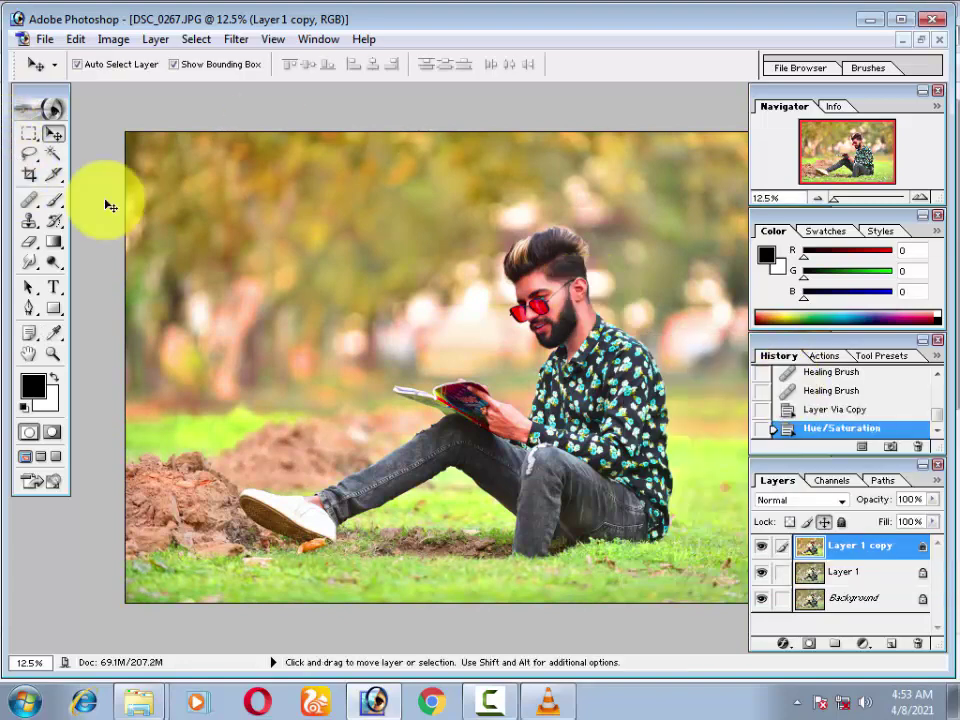
pyautogui.click(29, 240)
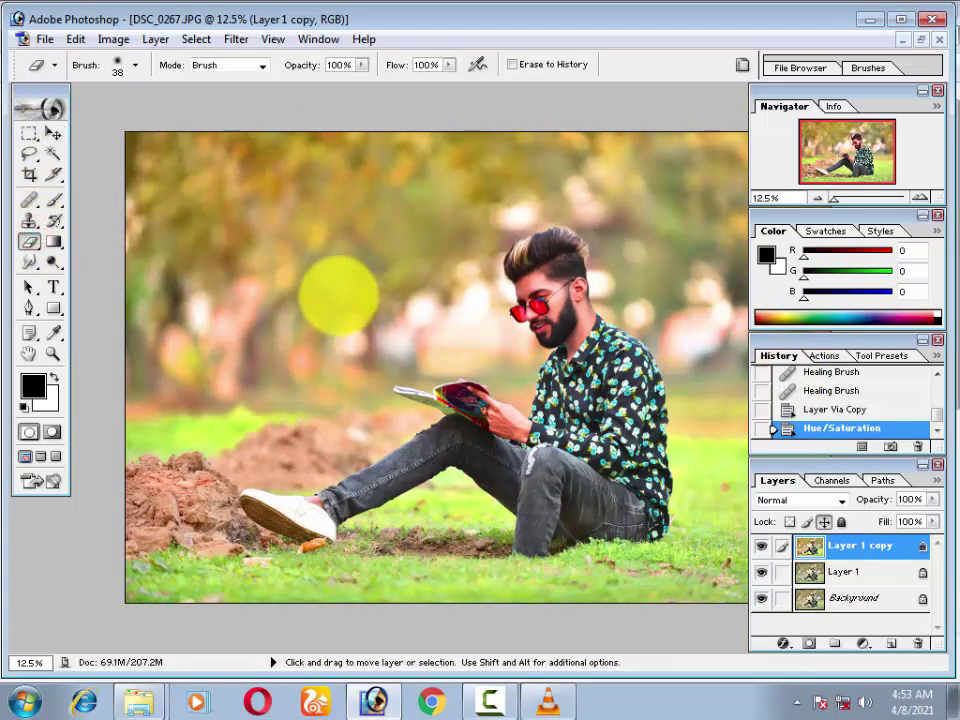
# Step: Zoom in on the face and erase the colour shift on the cheek beside the glasses arm
pyautogui.hotkey('ctrl', '+')
pyautogui.hotkey('ctrl', '+')
pyautogui.hotkey('ctrl', '+')
pyautogui.moveTo(530, 200); pyautogui.dragTo(279, 306)
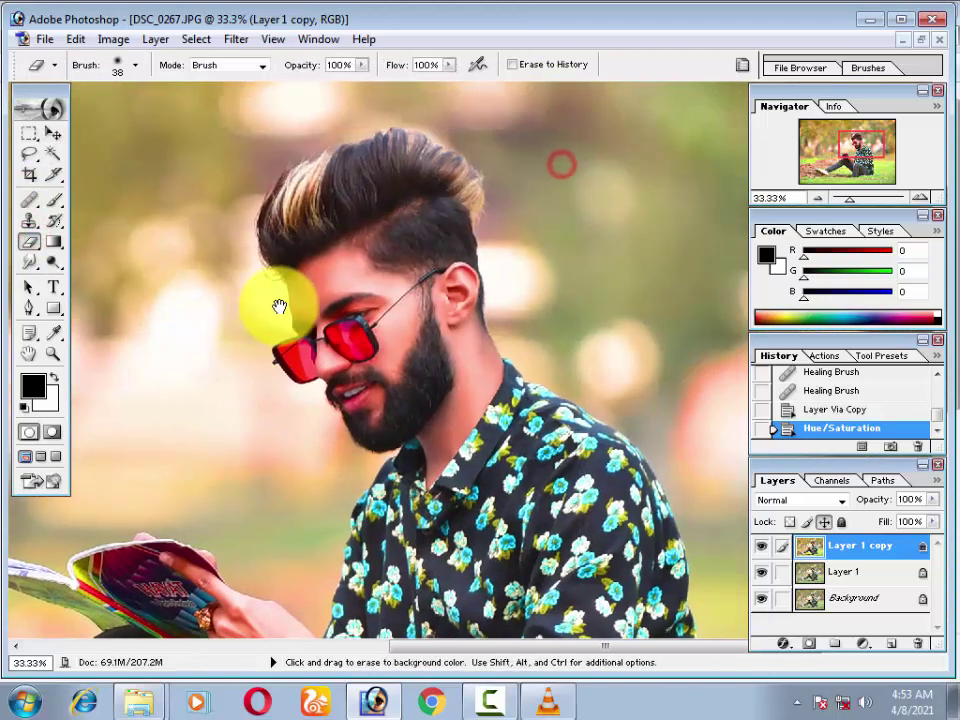
pyautogui.hotkey('ctrl', '+')
pyautogui.hotkey('ctrl', '+')
pyautogui.moveTo(354, 274); pyautogui.dragTo(428, 358)
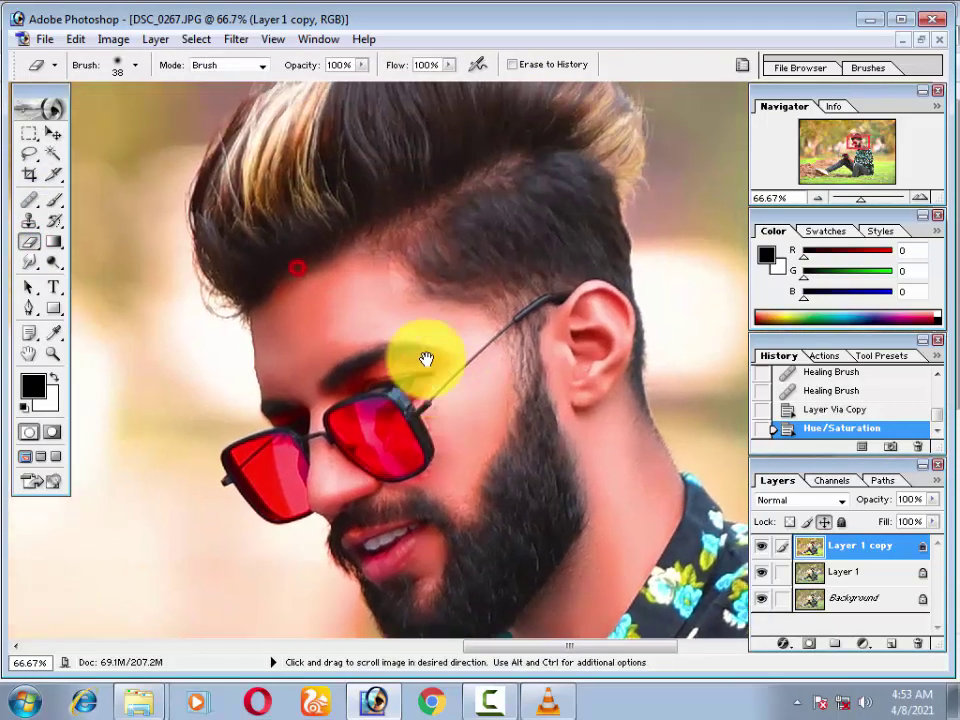
pyautogui.click(493, 339)
pyautogui.click(472, 377)
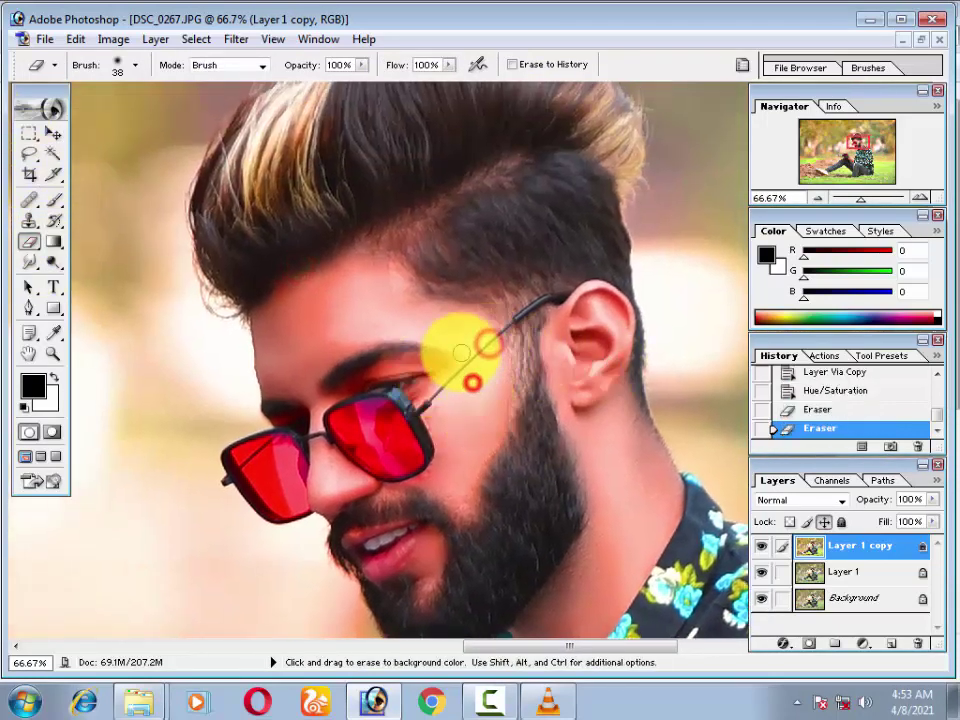
pyautogui.click(460, 354)
pyautogui.click(472, 406)
# Step: Enlarge the eraser to 194 px and restore natural colour over the face and lens
pyautogui.rightClick(511, 368)
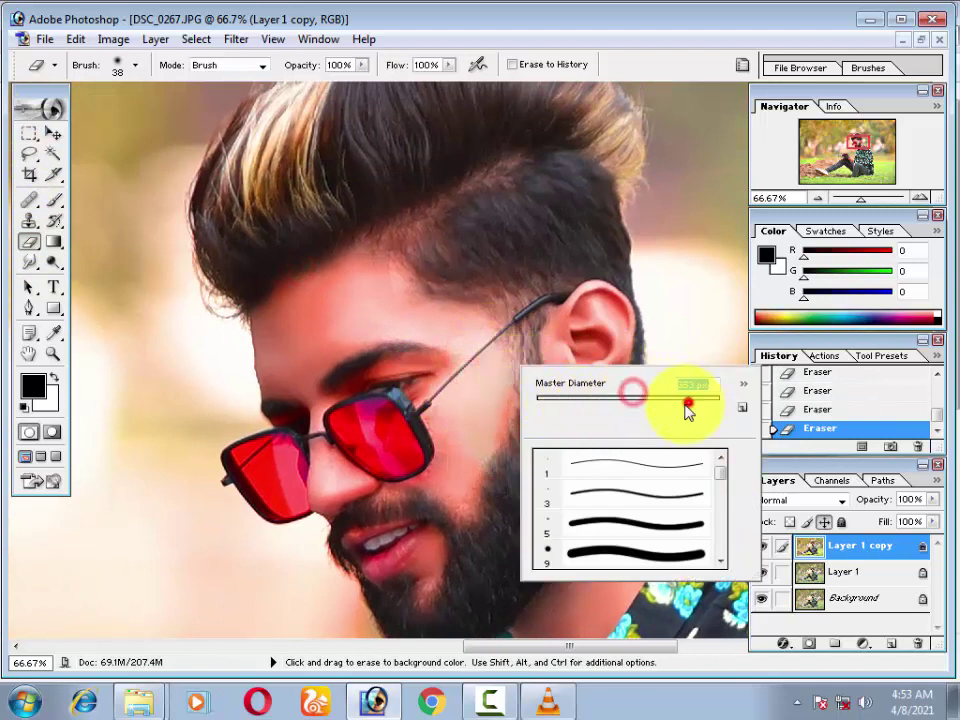
pyautogui.moveTo(688, 408); pyautogui.dragTo(684, 401)
pyautogui.click(489, 296)
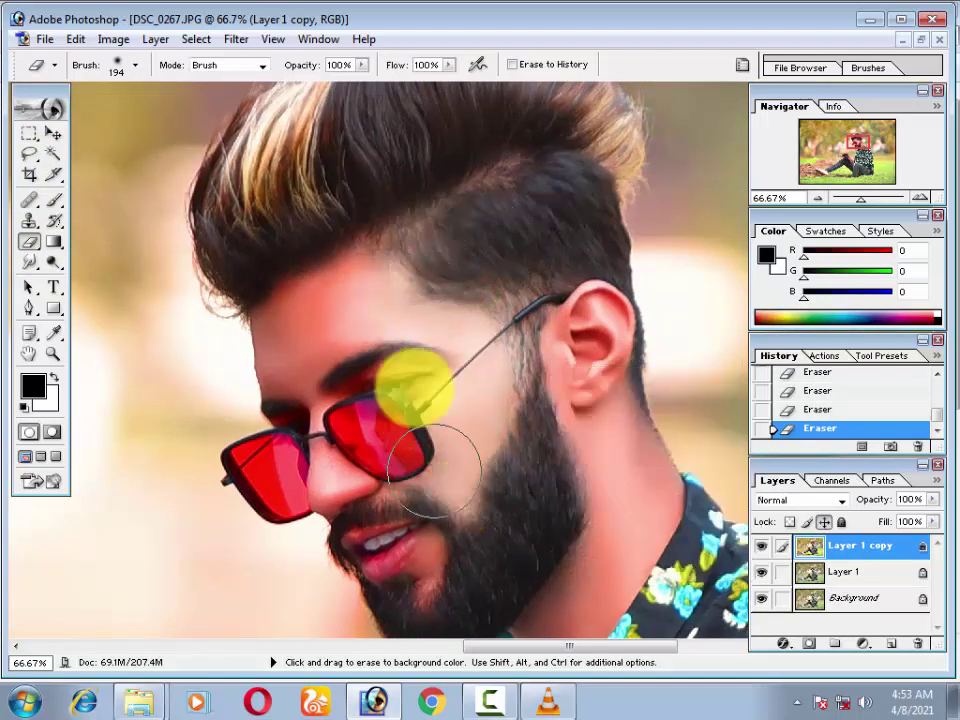
pyautogui.click(371, 289)
pyautogui.click(336, 274)
pyautogui.click(343, 326)
pyautogui.click(382, 438)
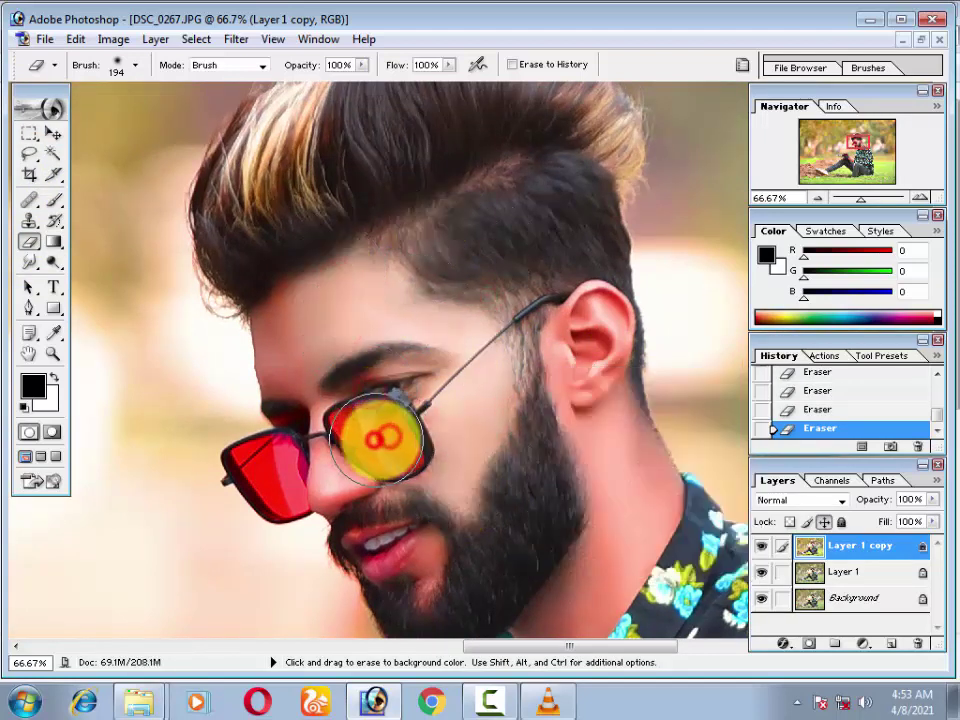
# Step: Shrink the eraser to 77 px and restore natural skin along the jaw, beard and ear
pyautogui.rightClick(577, 370)
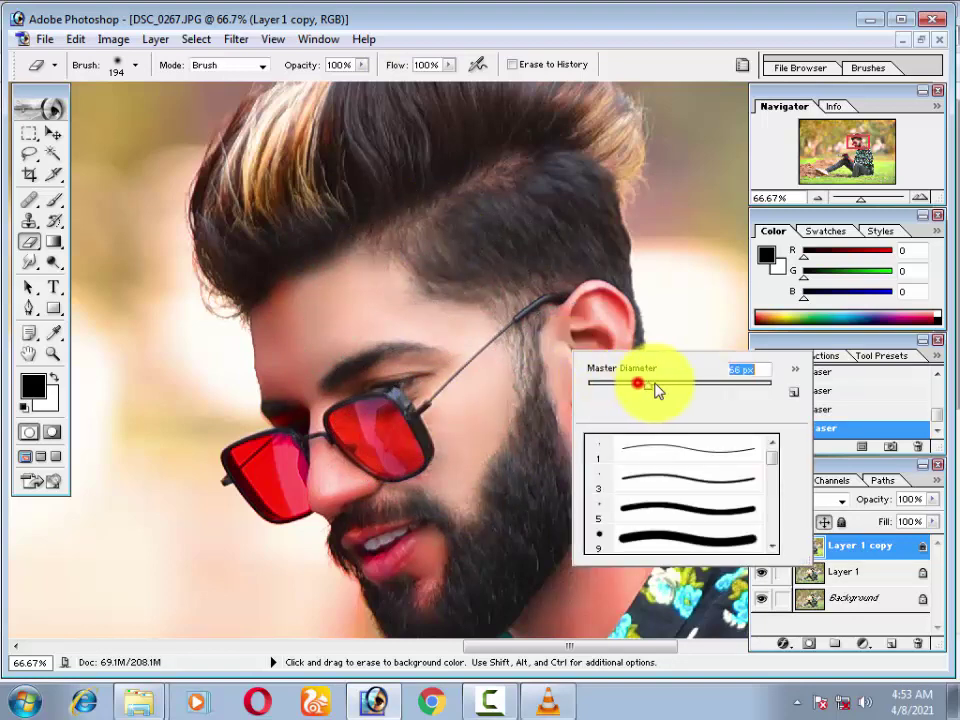
pyautogui.moveTo(657, 390); pyautogui.dragTo(662, 390)
pyautogui.click(589, 289)
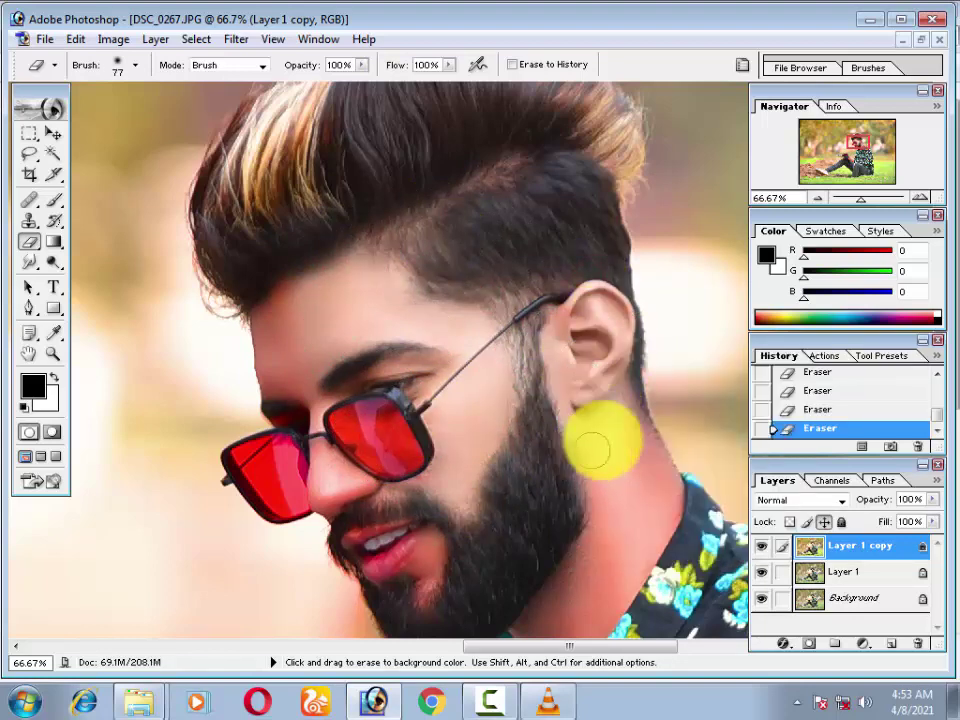
pyautogui.click(617, 407)
pyautogui.moveTo(636, 457)
pyautogui.mouseDown()
pyautogui.moveTo(591, 305)
pyautogui.moveTo(577, 424)
pyautogui.moveTo(497, 547)
pyautogui.moveTo(568, 343)
pyautogui.moveTo(491, 495)
pyautogui.moveTo(447, 440)
pyautogui.moveTo(400, 408)
pyautogui.mouseUp()
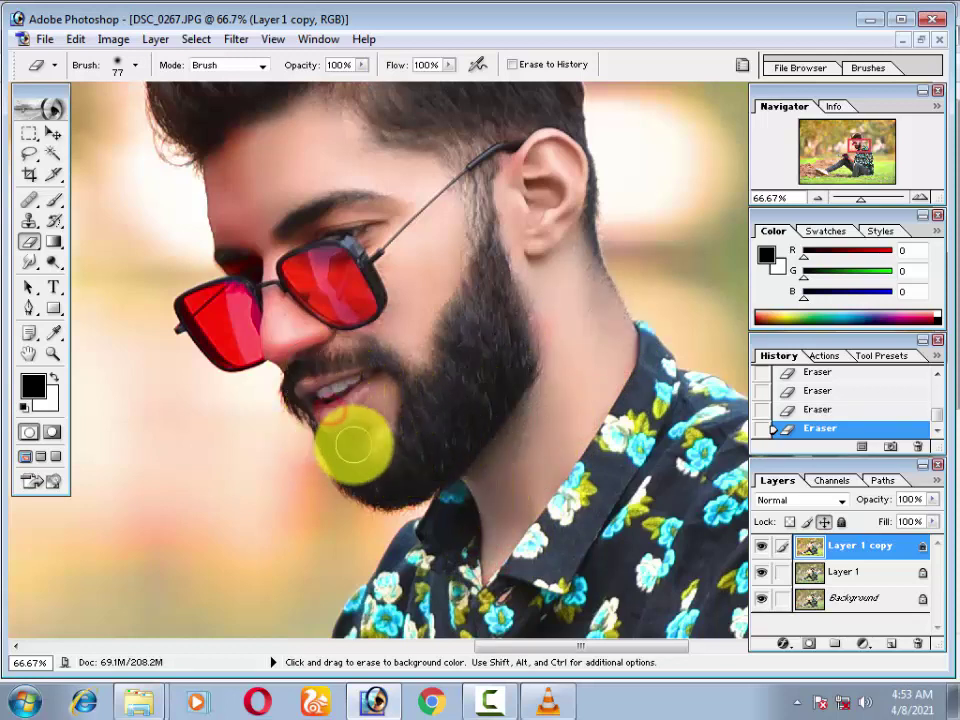
pyautogui.moveTo(384, 447); pyautogui.dragTo(360, 468)
pyautogui.click(549, 332)
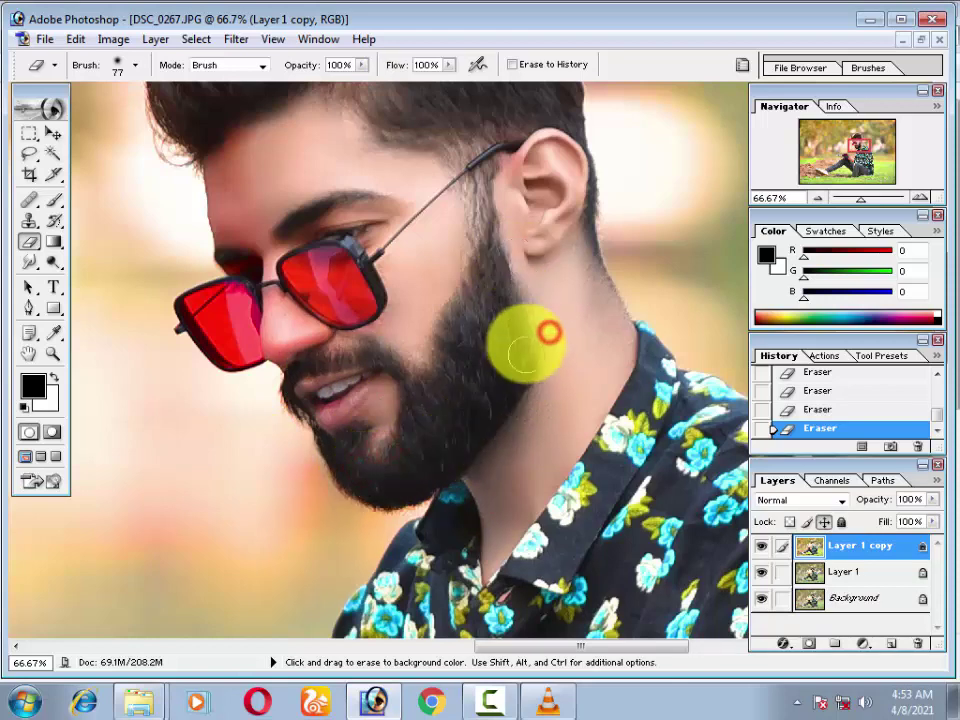
# Step: Erase the colour shift along the hair edges, the left lens and the forehead
pyautogui.scroll(5, 546, 338)
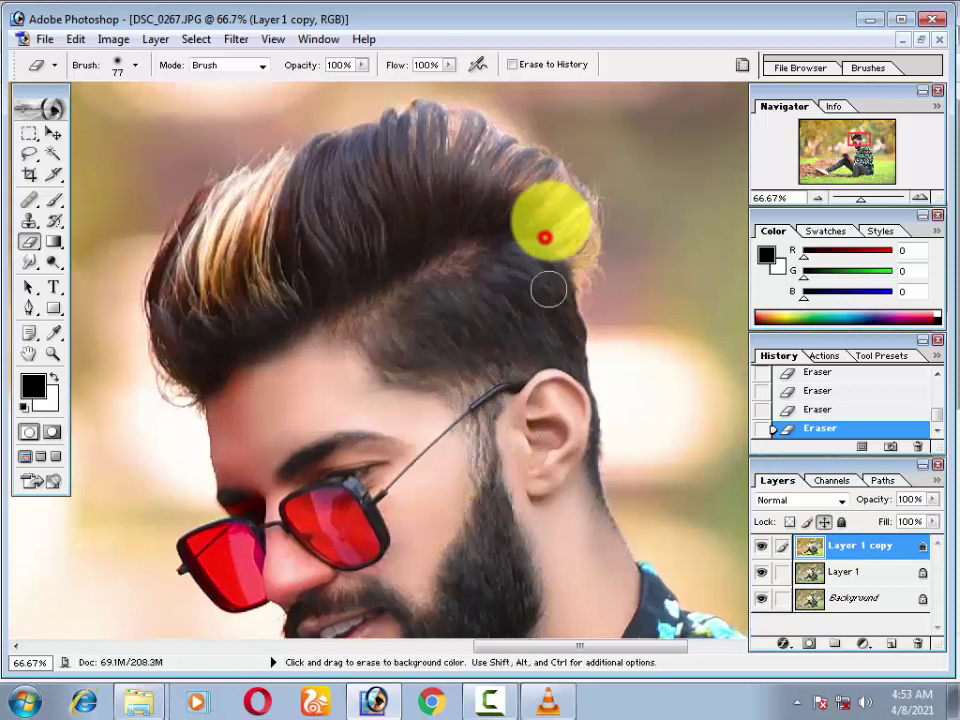
pyautogui.moveTo(574, 221); pyautogui.dragTo(556, 180)
pyautogui.moveTo(478, 223); pyautogui.dragTo(407, 279)
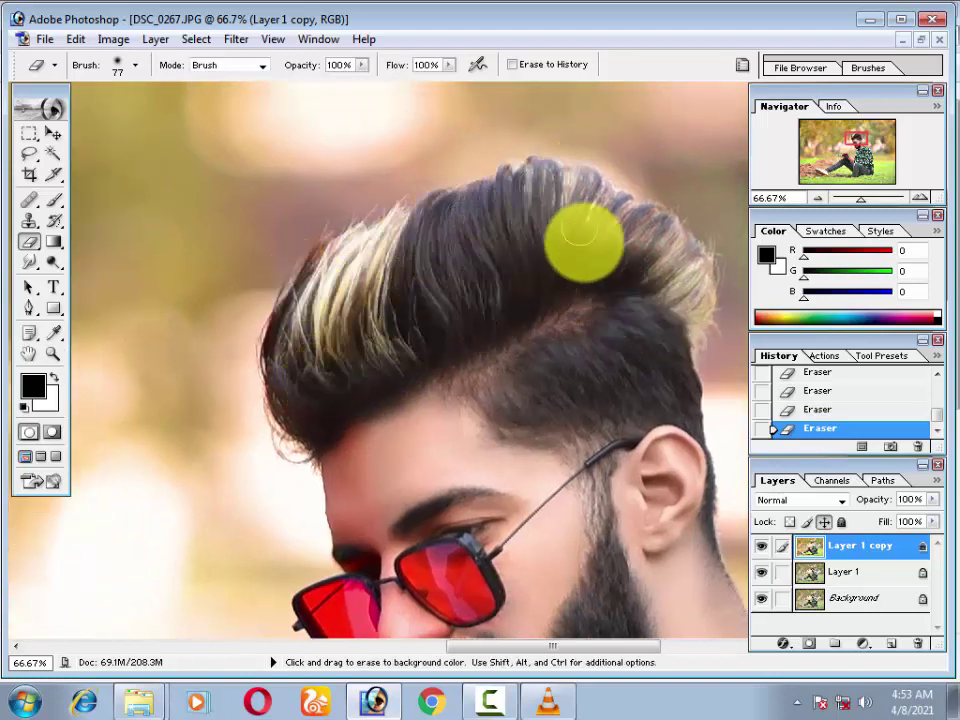
pyautogui.moveTo(638, 229); pyautogui.dragTo(633, 277)
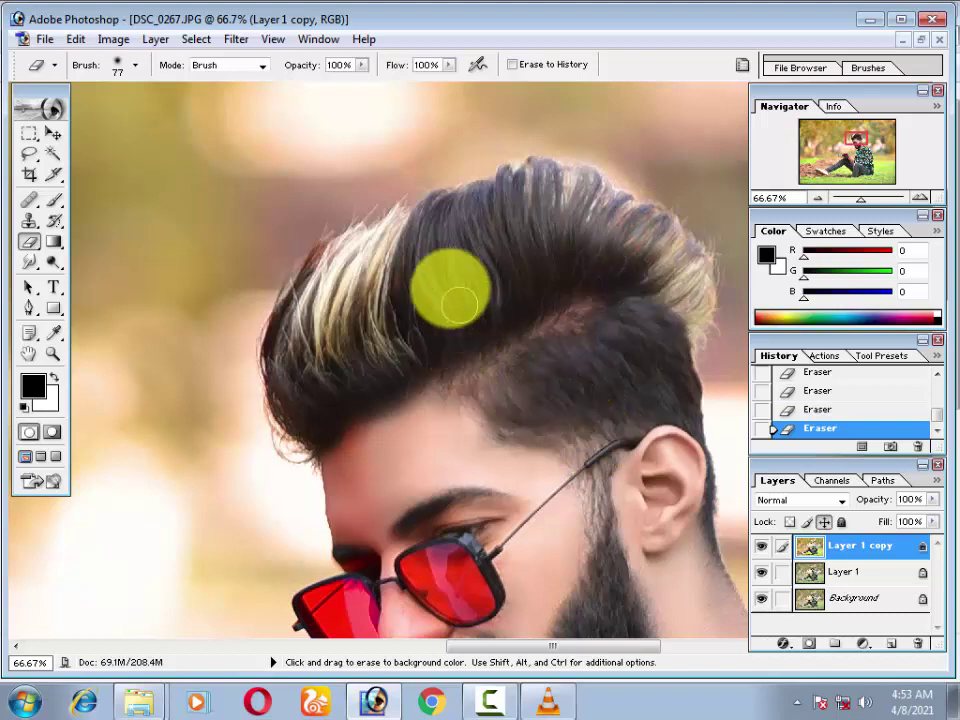
pyautogui.moveTo(446, 285)
pyautogui.mouseDown()
pyautogui.moveTo(493, 467)
pyautogui.moveTo(480, 255)
pyautogui.moveTo(567, 208)
pyautogui.mouseUp()
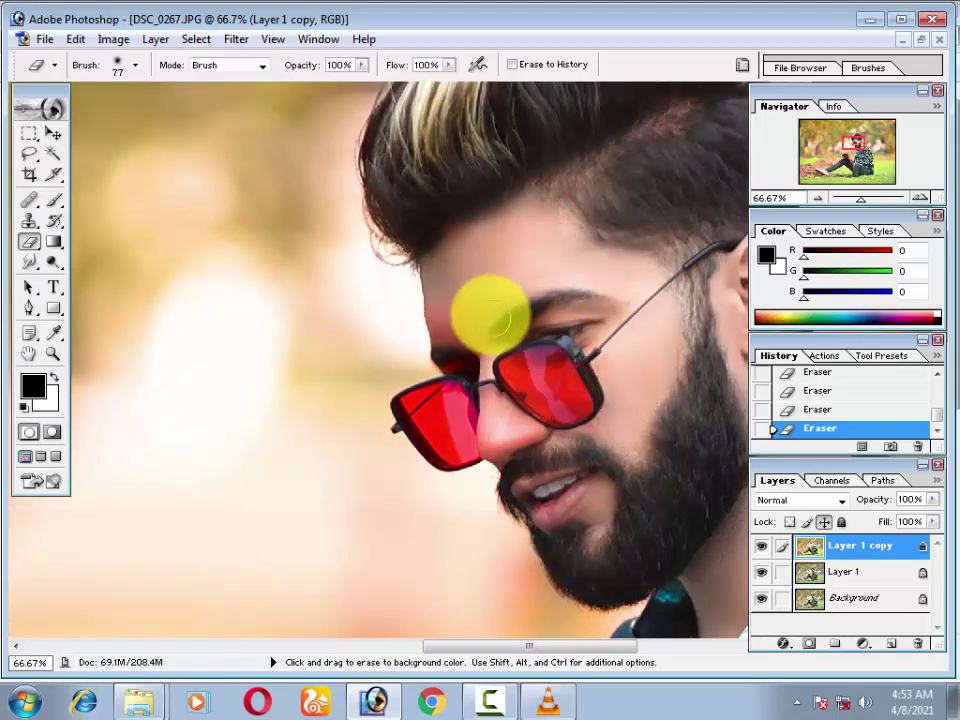
pyautogui.moveTo(482, 327); pyautogui.dragTo(425, 395)
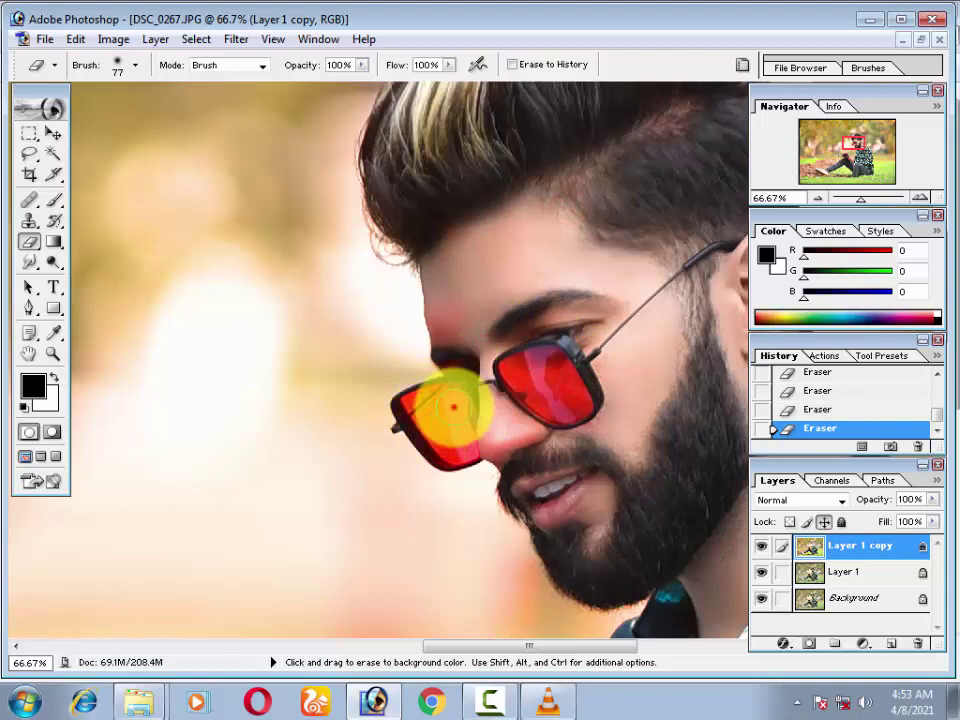
pyautogui.moveTo(453, 406); pyautogui.dragTo(445, 306)
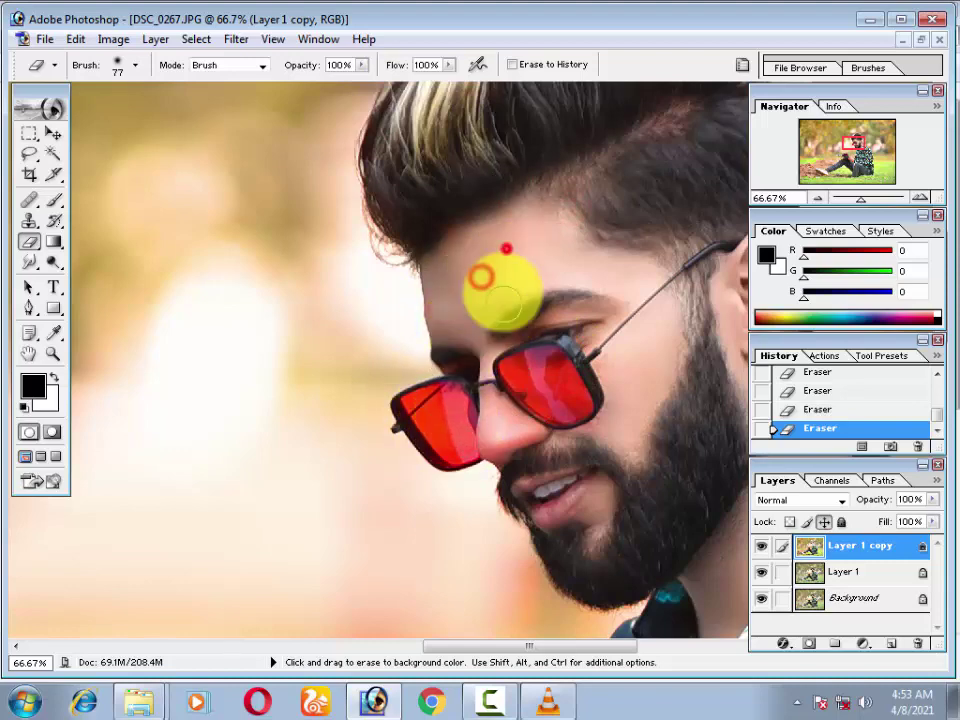
pyautogui.moveTo(553, 387); pyautogui.dragTo(525, 199)
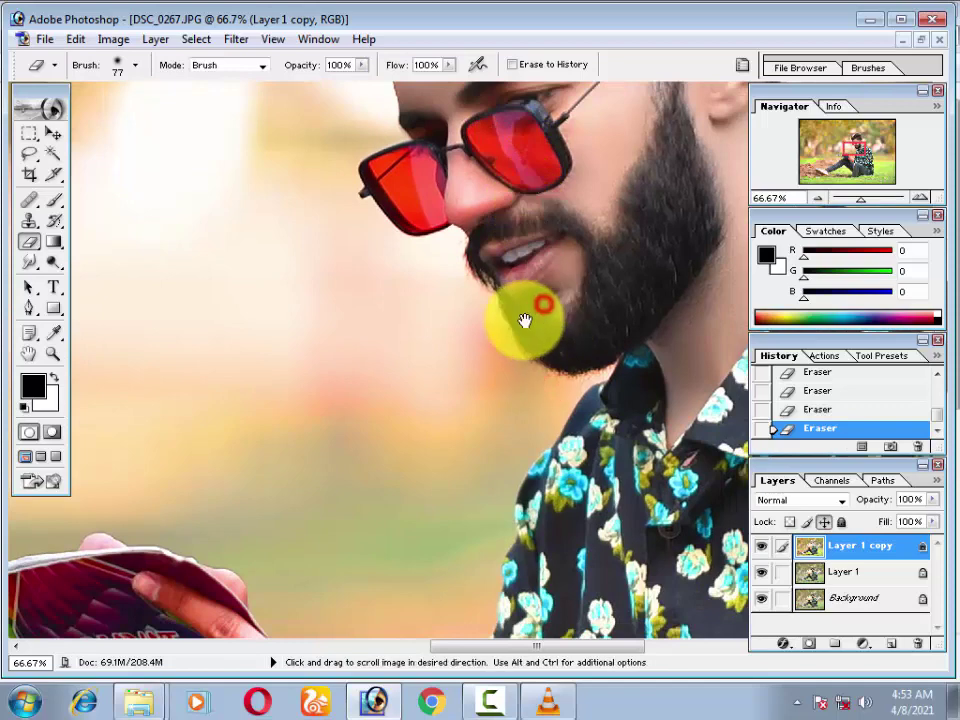
# Step: Restore natural skin over the wrist, ring and knuckles, then zoom out to the whole photo
pyautogui.moveTo(525, 320); pyautogui.dragTo(580, 110)
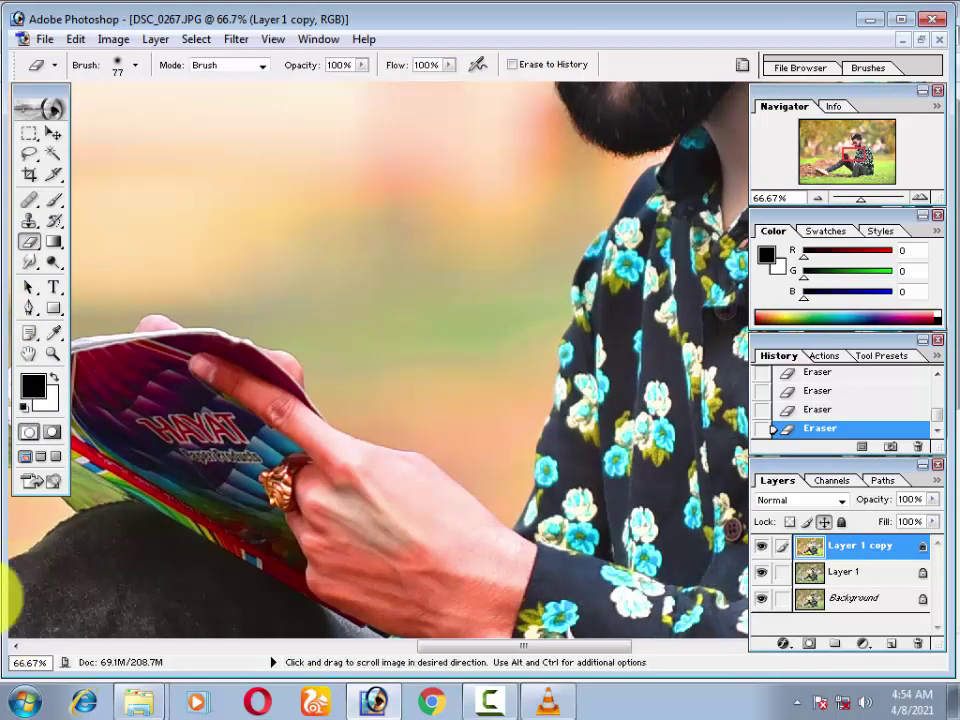
pyautogui.moveTo(214, 443); pyautogui.dragTo(294, 303)
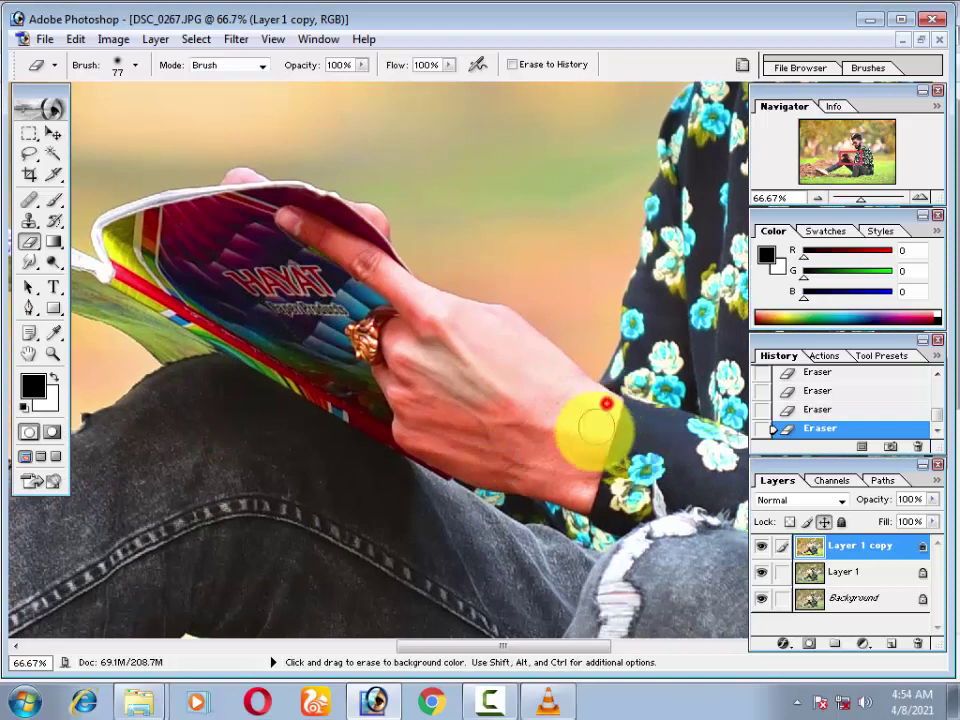
pyautogui.moveTo(574, 493); pyautogui.dragTo(545, 392)
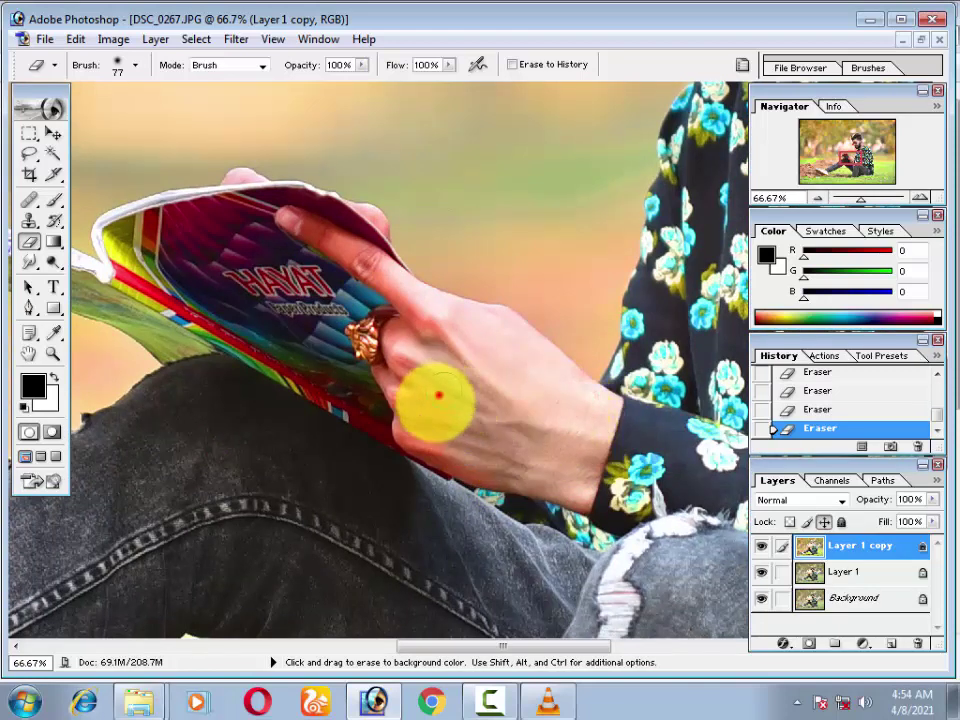
pyautogui.moveTo(581, 404)
pyautogui.mouseDown()
pyautogui.moveTo(409, 317)
pyautogui.moveTo(413, 437)
pyautogui.mouseUp()
pyautogui.moveTo(400, 285); pyautogui.dragTo(413, 343)
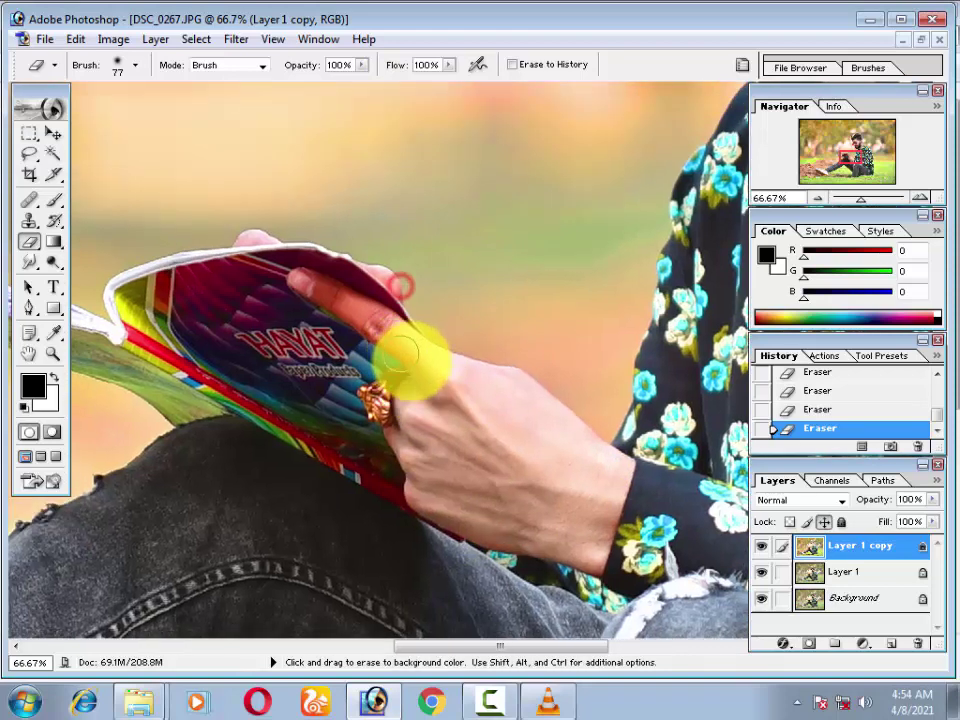
pyautogui.moveTo(310, 283)
pyautogui.mouseDown()
pyautogui.moveTo(364, 300)
pyautogui.moveTo(262, 256)
pyautogui.moveTo(496, 375)
pyautogui.mouseUp()
pyautogui.press('space')
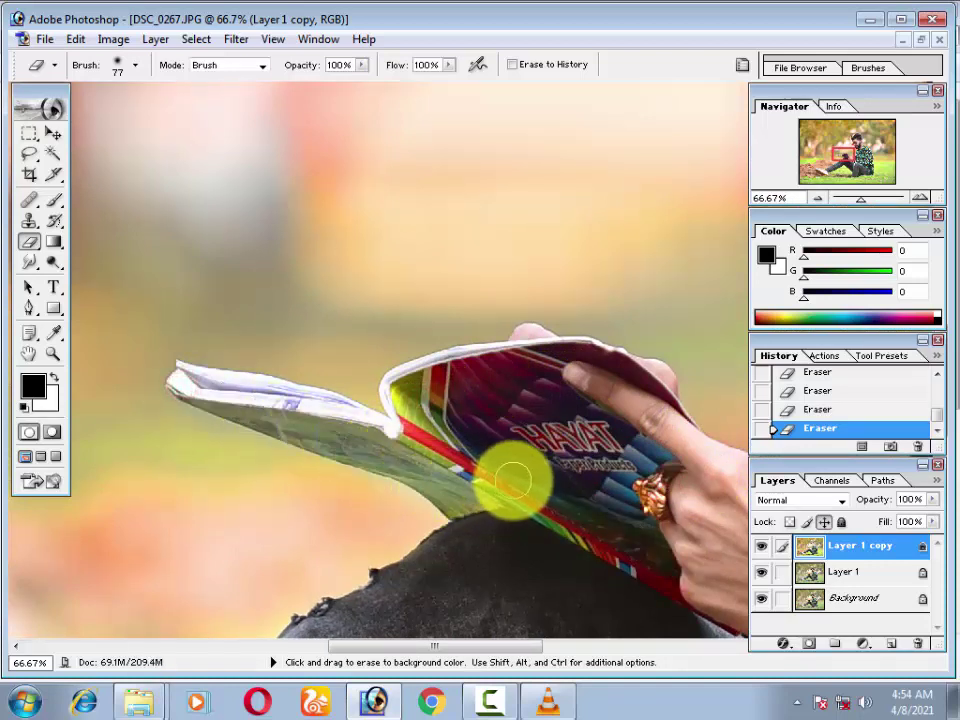
pyautogui.hotkey('ctrl', '-')
pyautogui.hotkey('ctrl', '-')
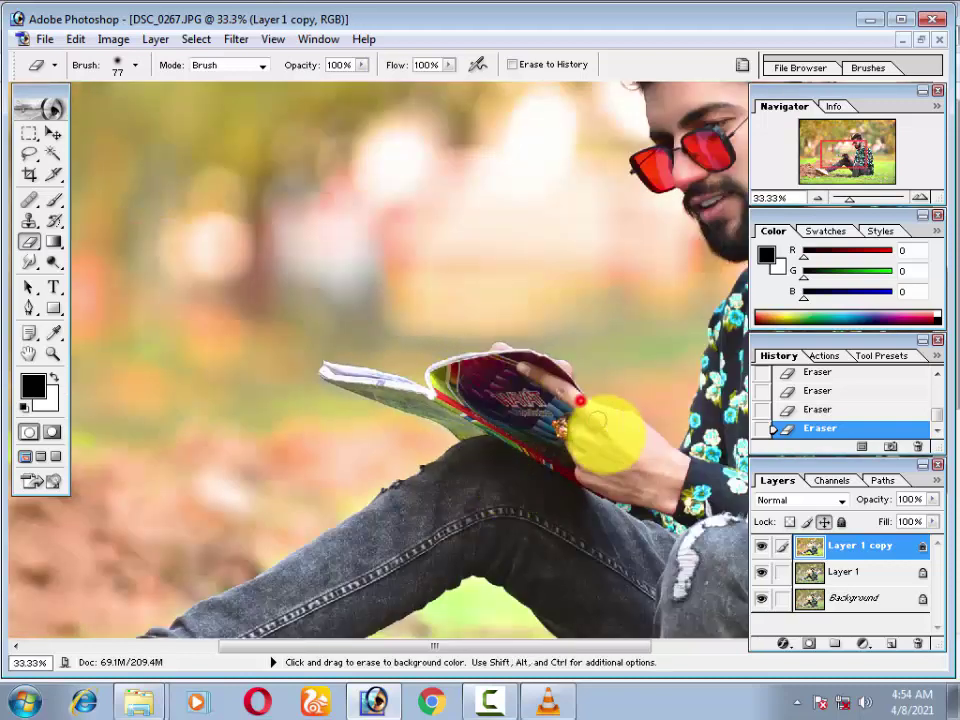
pyautogui.hotkey('ctrl', '-')
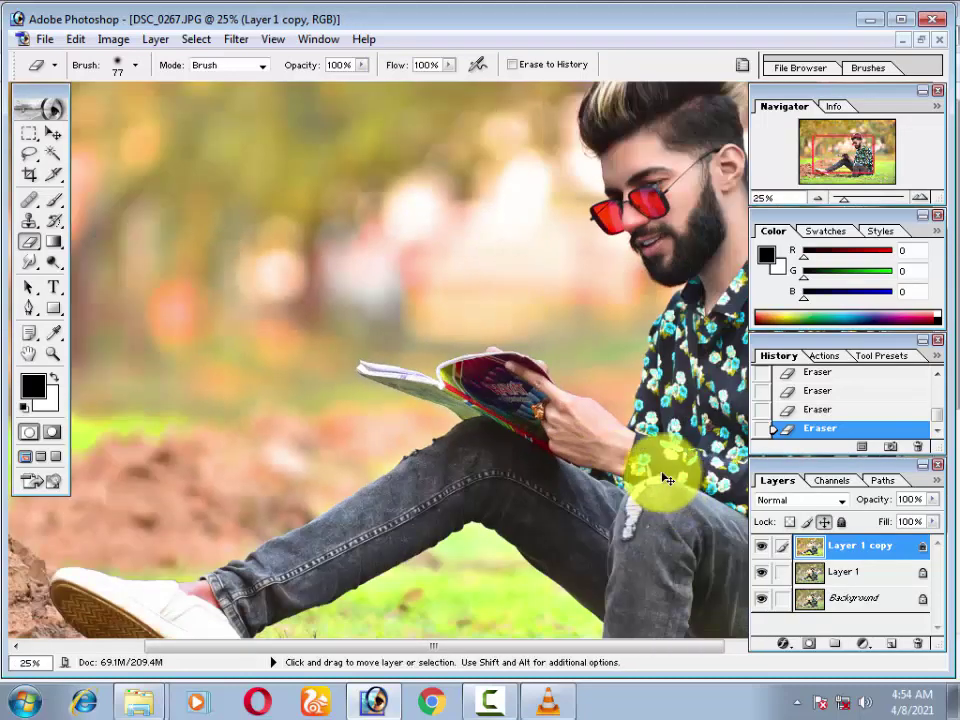
pyautogui.hotkey('ctrl', '-')
pyautogui.hotkey('ctrl', '-')
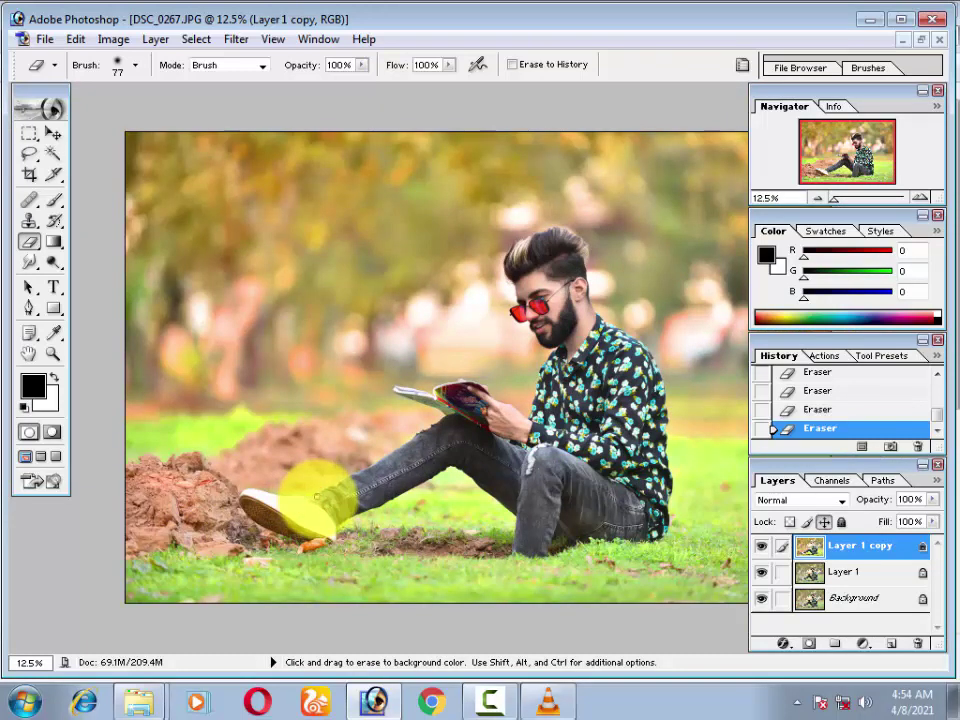
# Step: Apply Hue/Saturation to Layer 1 copy: hue -43, saturation +10, lightness -15, turning the background pink-red
pyautogui.scroll(-1, 349, 253)
pyautogui.scroll(3, 510, 320)
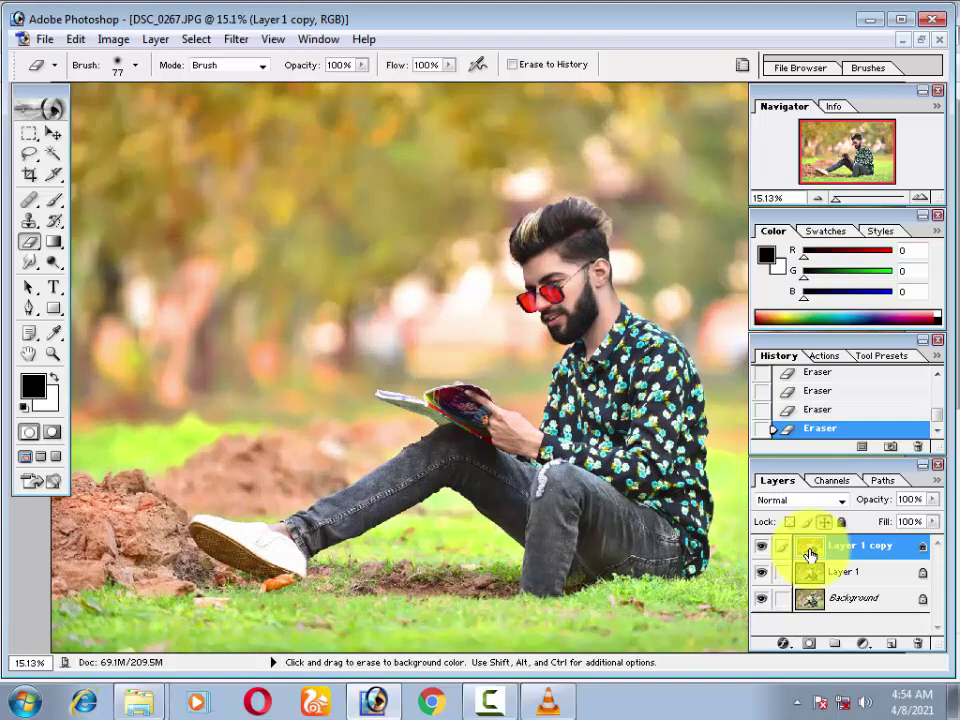
pyautogui.hotkey('ctrl', 'u')
pyautogui.moveTo(783, 462); pyautogui.dragTo(814, 476)
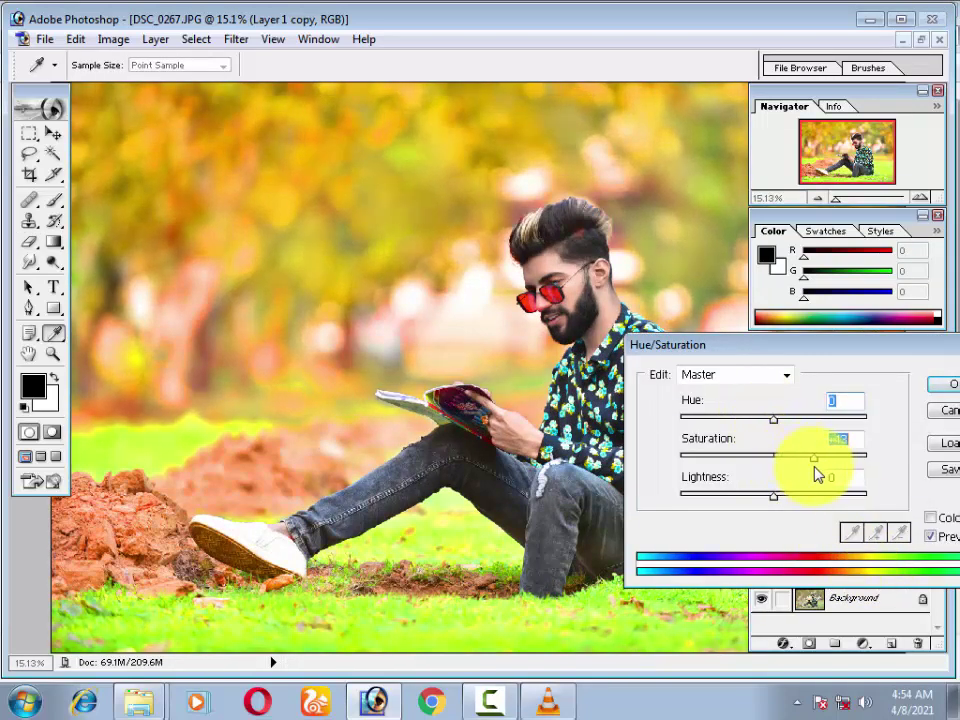
pyautogui.moveTo(842, 349); pyautogui.dragTo(627, 415)
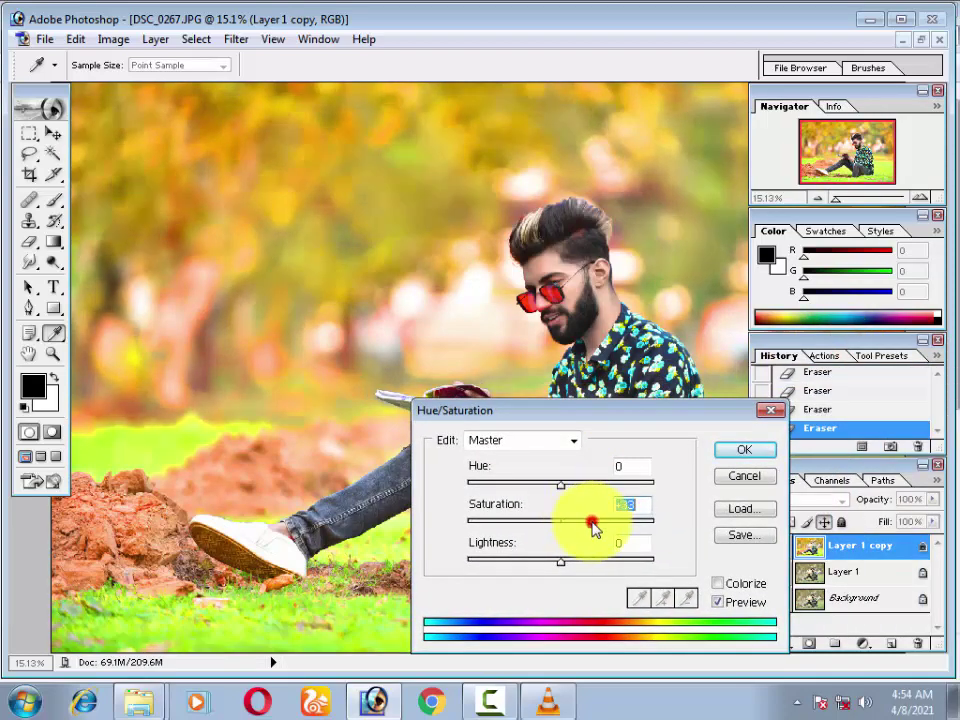
pyautogui.moveTo(591, 523)
pyautogui.mouseDown()
pyautogui.moveTo(569, 522)
pyautogui.moveTo(587, 560)
pyautogui.moveTo(548, 571)
pyautogui.mouseUp()
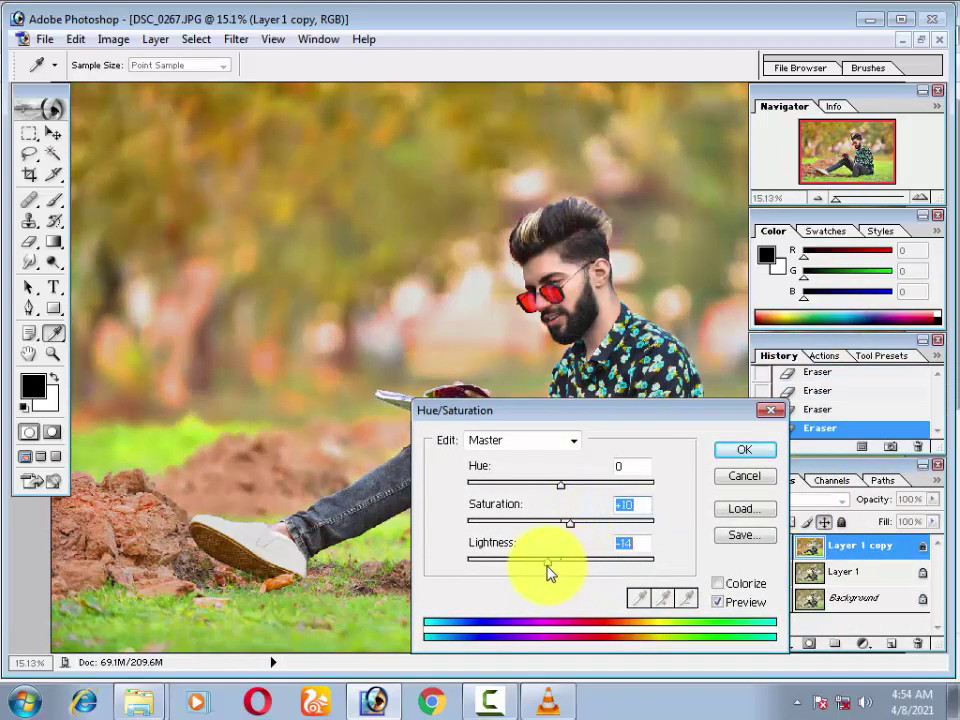
pyautogui.moveTo(578, 497); pyautogui.dragTo(521, 500)
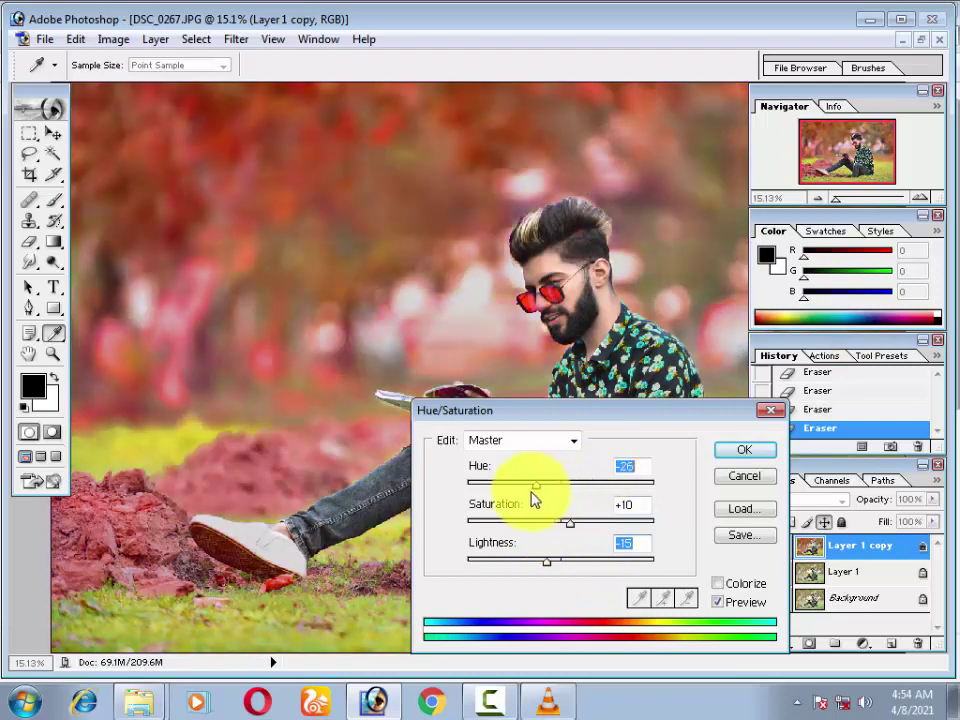
pyautogui.moveTo(591, 425)
pyautogui.mouseDown()
pyautogui.moveTo(304, 604)
pyautogui.moveTo(355, 552)
pyautogui.mouseUp()
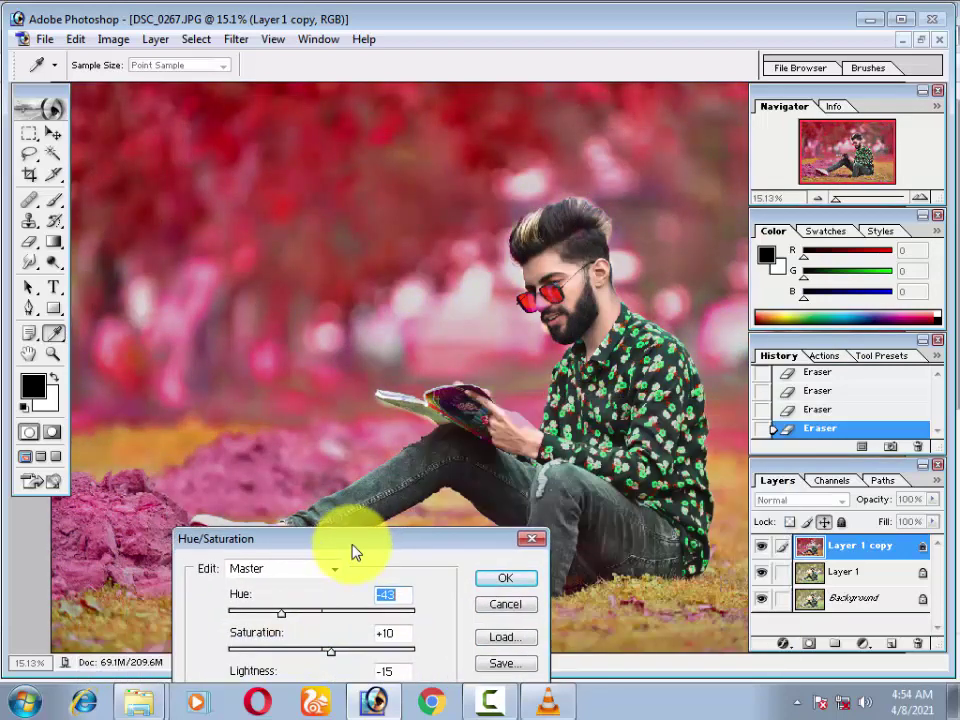
pyautogui.click(507, 581)
pyautogui.press('e')
pyautogui.hotkey('ctrl', '-')
pyautogui.hotkey('ctrl', '+')
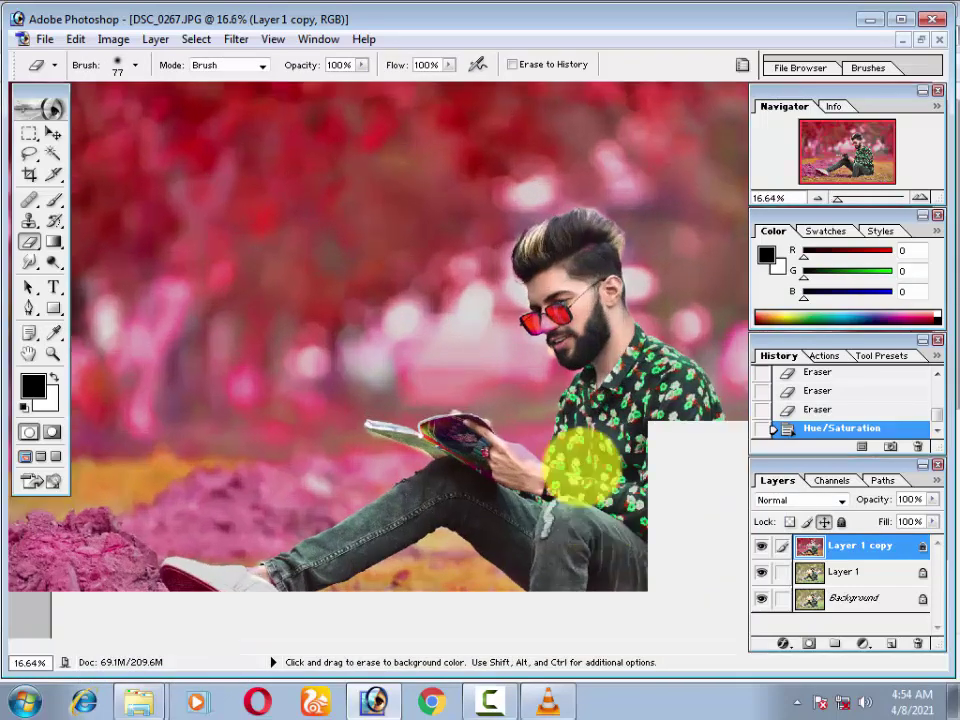
pyautogui.hotkey('ctrl', '-')
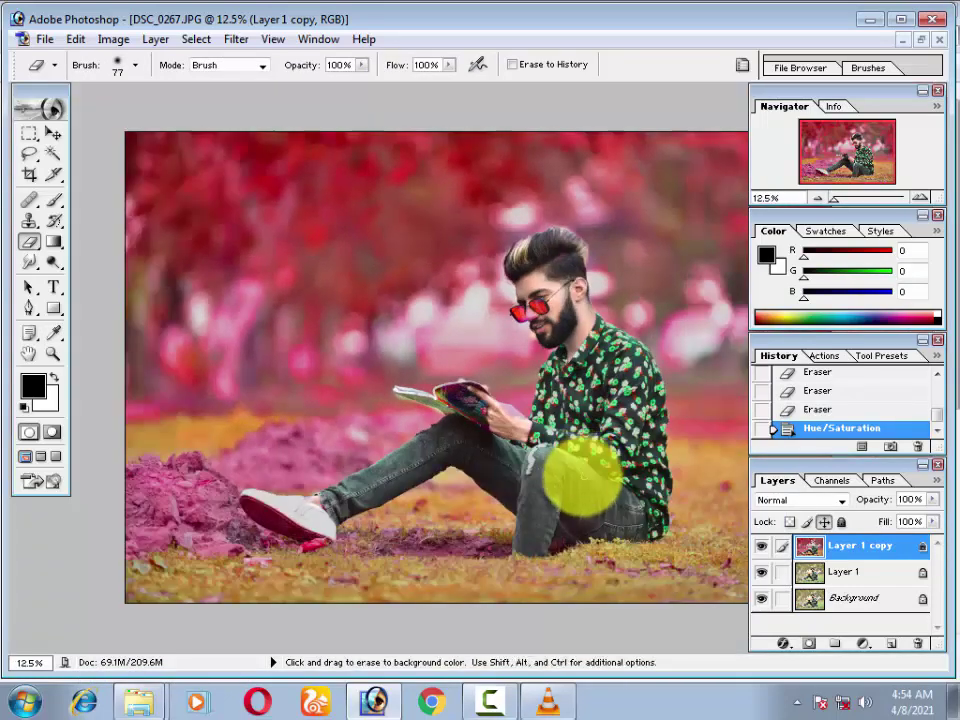
pyautogui.hotkey('ctrl', '-')
pyautogui.hotkey('ctrl', '+')
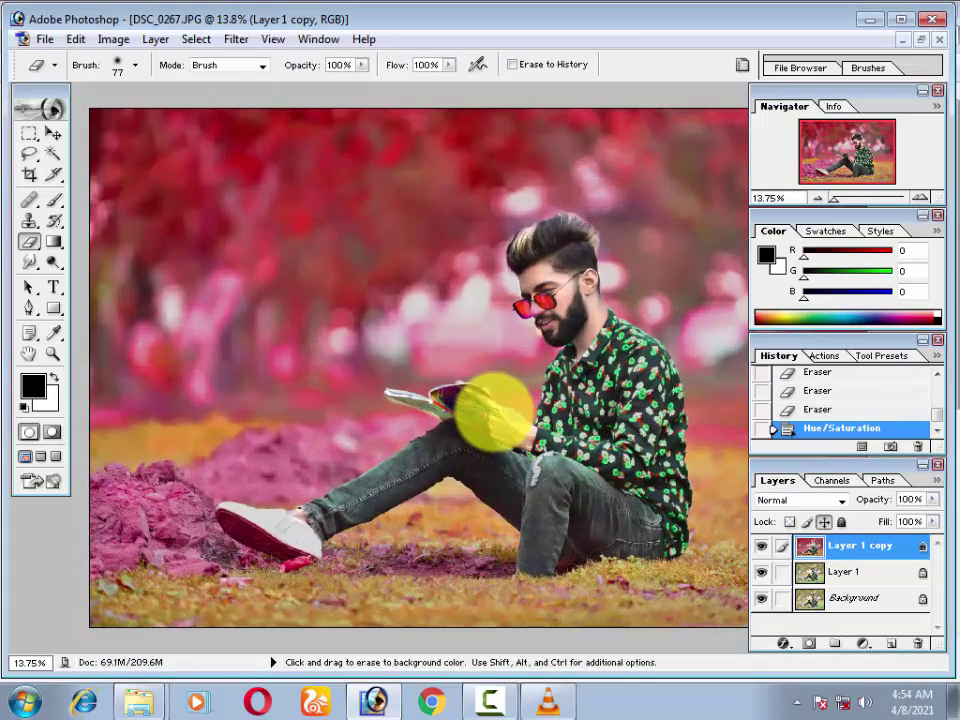
pyautogui.hotkey('ctrl', '-')
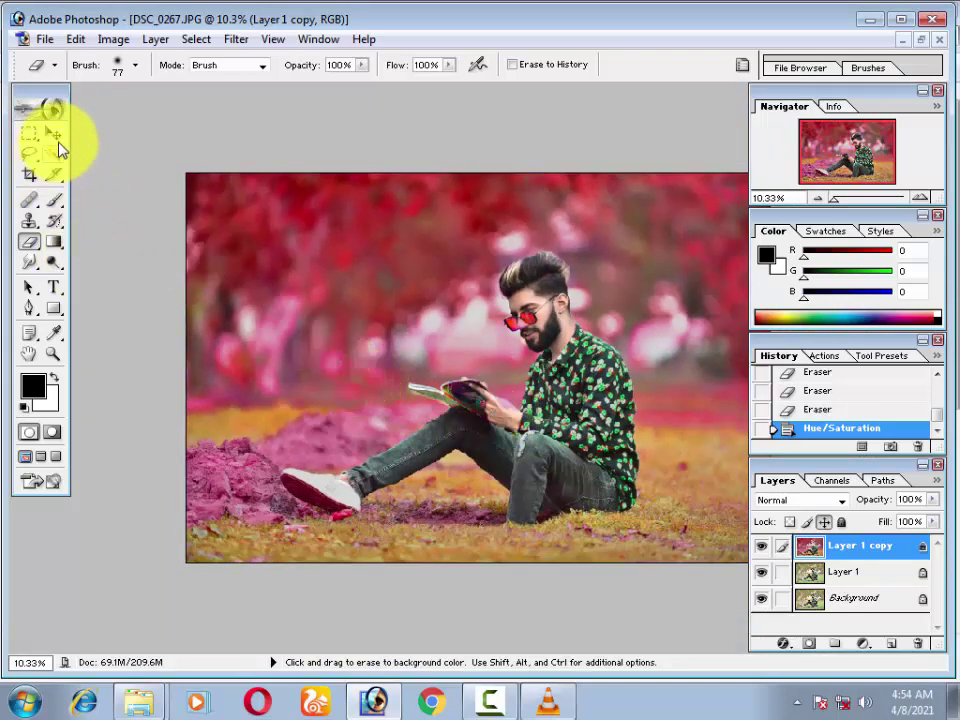
pyautogui.click(57, 136)
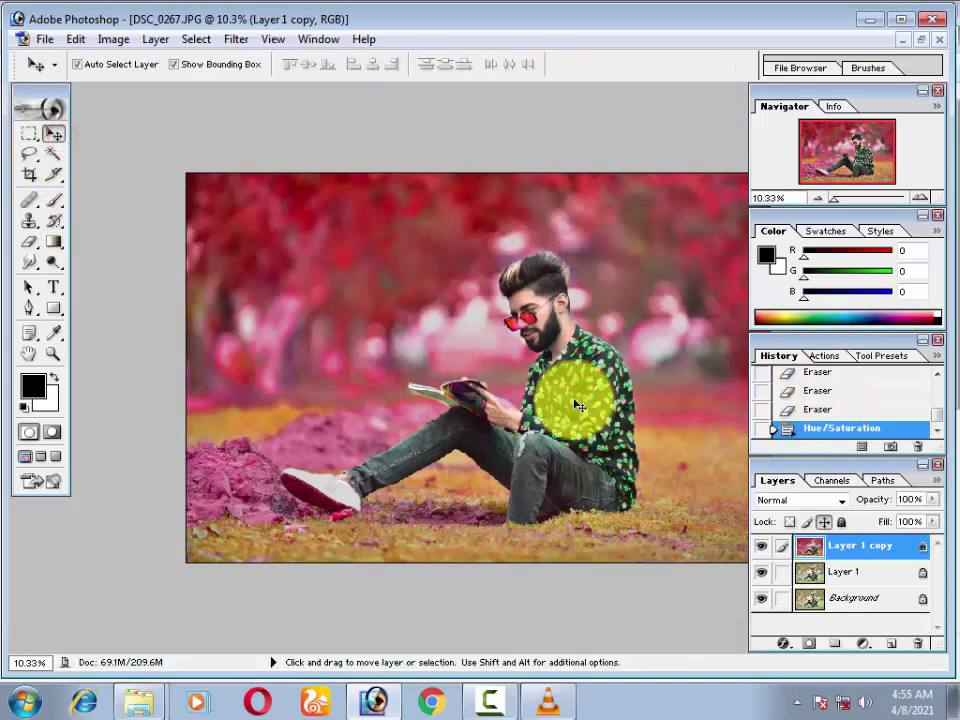
pyautogui.hotkey('ctrl', 'BackSpace')
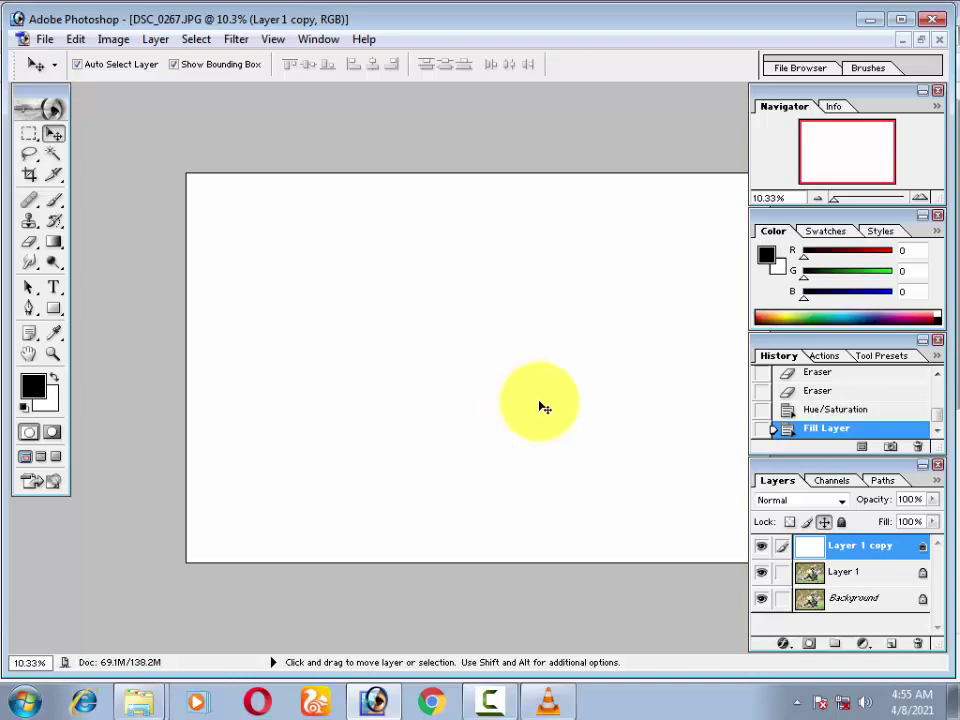
pyautogui.hotkey('ctrl', 'z')
pyautogui.hotkey('ctrl', '+')
pyautogui.hotkey('ctrl', '+')
pyautogui.hotkey('ctrl', '+')
pyautogui.hotkey('ctrl', '+')
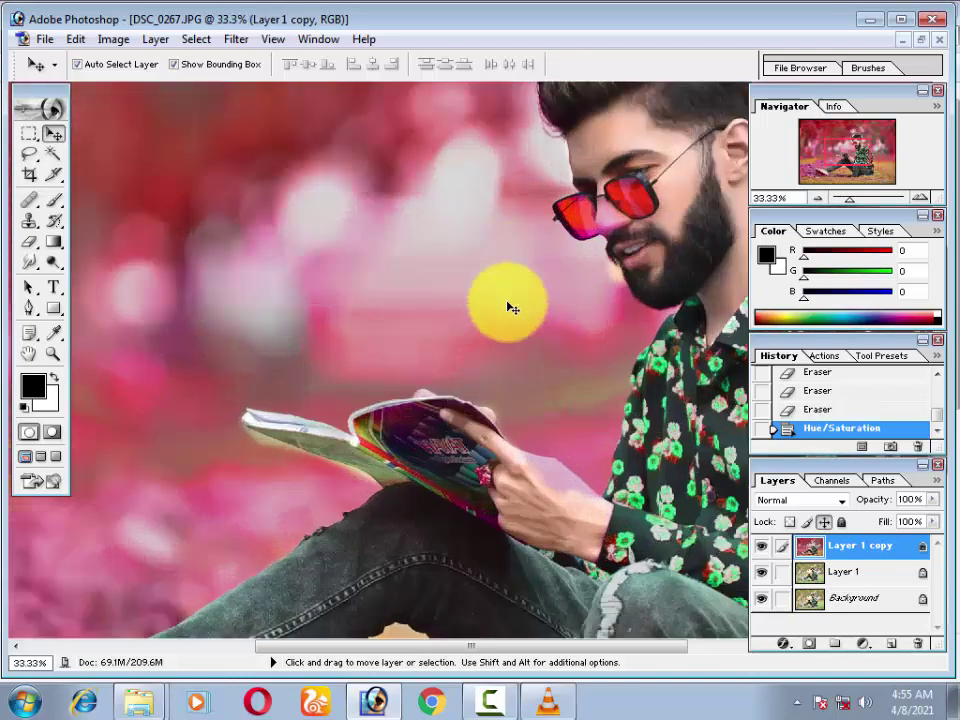
pyautogui.moveTo(615, 150); pyautogui.dragTo(124, 317)
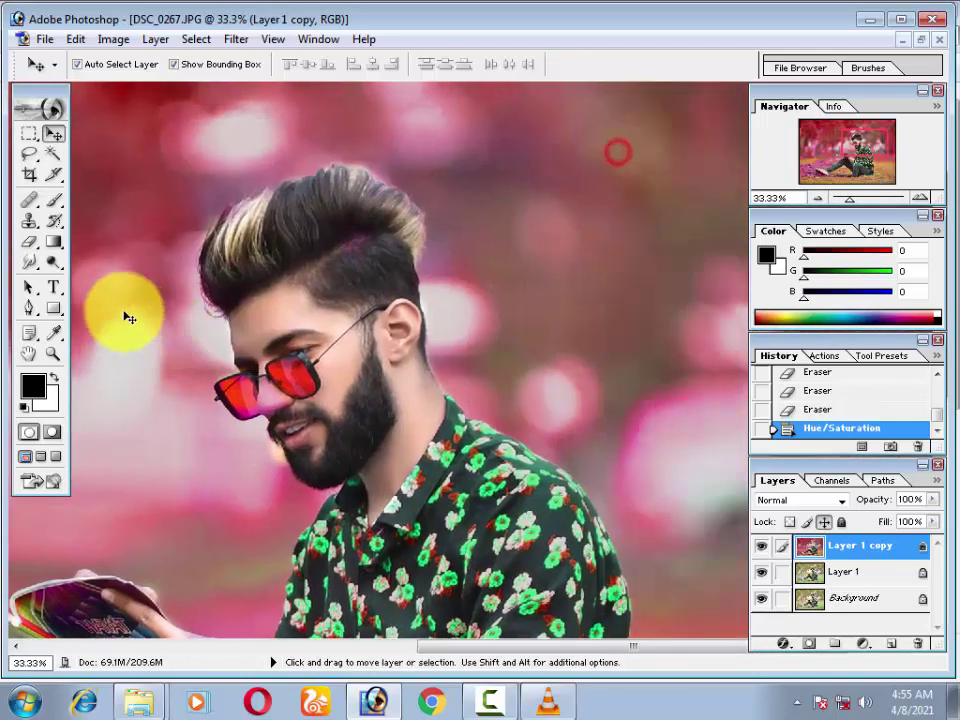
pyautogui.click(28, 222)
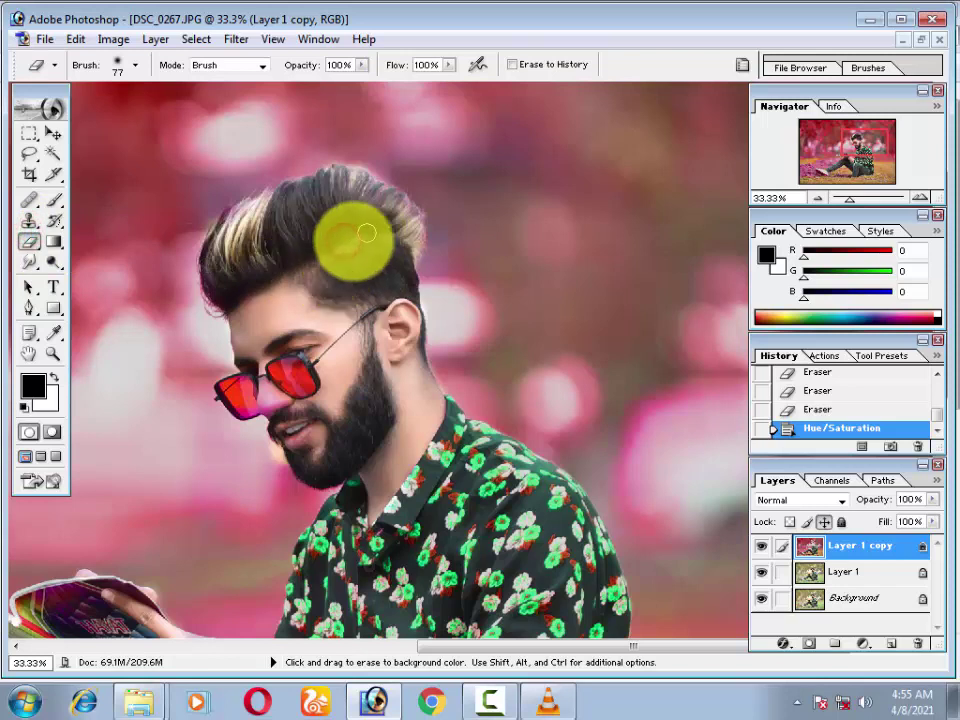
# Step: Erase the pink tint from the hair tips and around the mouth and beard
pyautogui.moveTo(366, 233)
pyautogui.mouseDown()
pyautogui.moveTo(250, 228)
pyautogui.moveTo(217, 272)
pyautogui.moveTo(306, 214)
pyautogui.mouseUp()
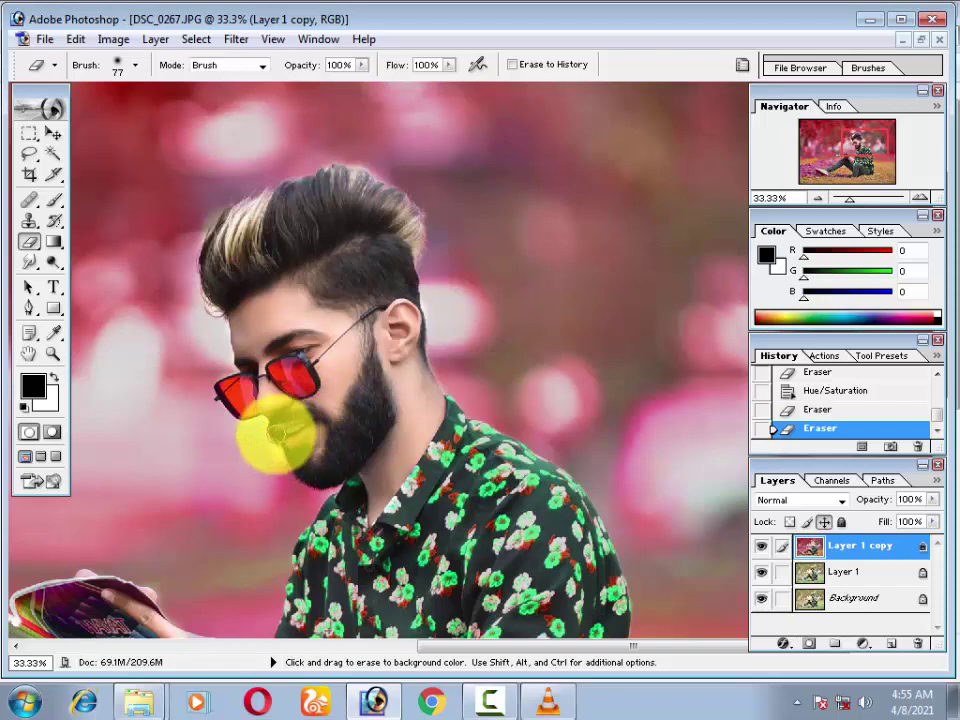
pyautogui.moveTo(277, 432); pyautogui.dragTo(304, 452)
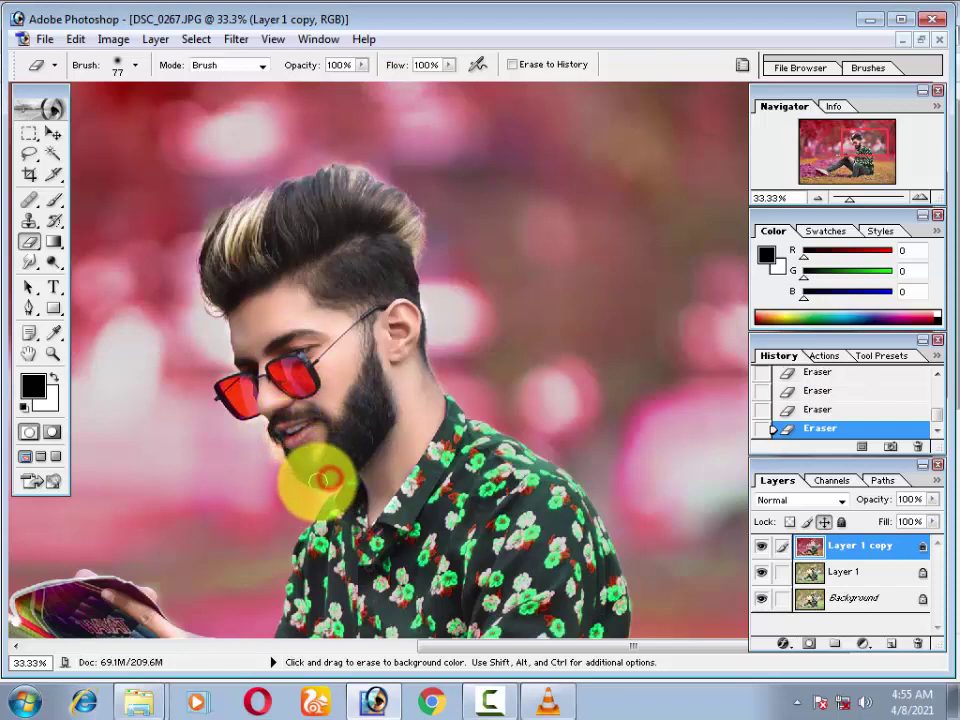
pyautogui.hotkey('ctrl', '-')
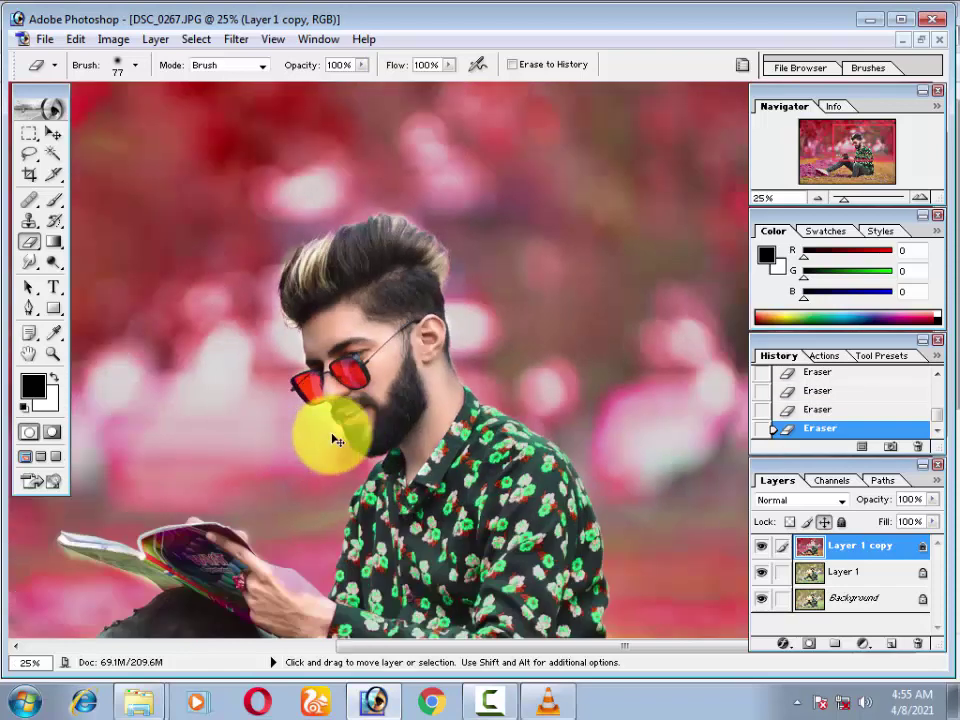
pyautogui.hotkey('ctrl', '-')
pyautogui.hotkey('ctrl', '-')
pyautogui.hotkey('ctrl', '-')
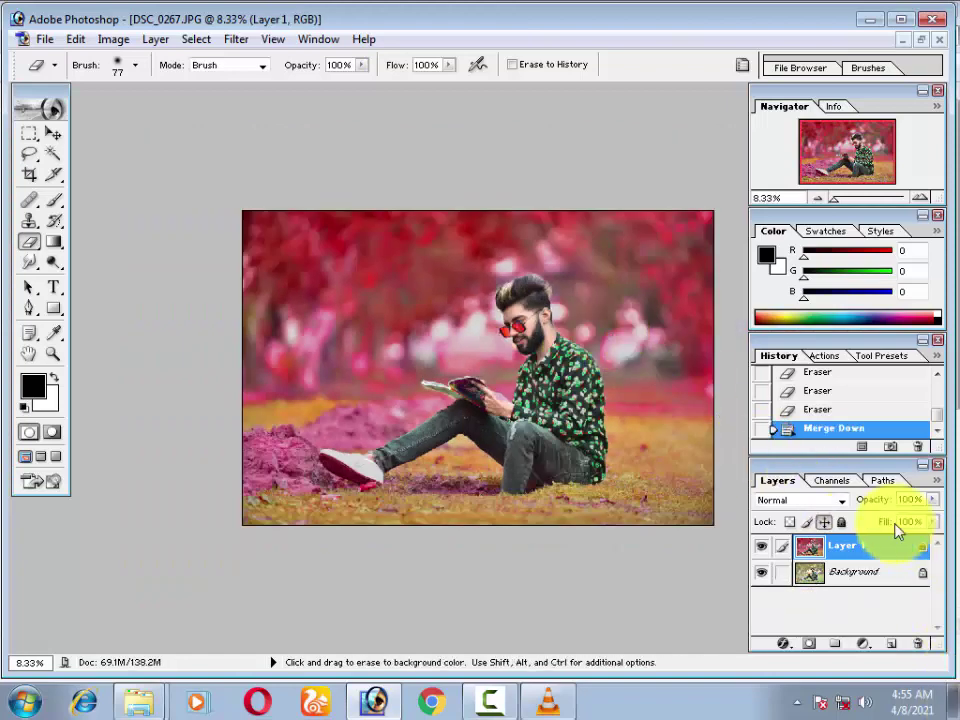
# Step: Zoom in on the man's face and hide Layer 1 to compare with the original green photo
pyautogui.hotkey('ctrl', '-')
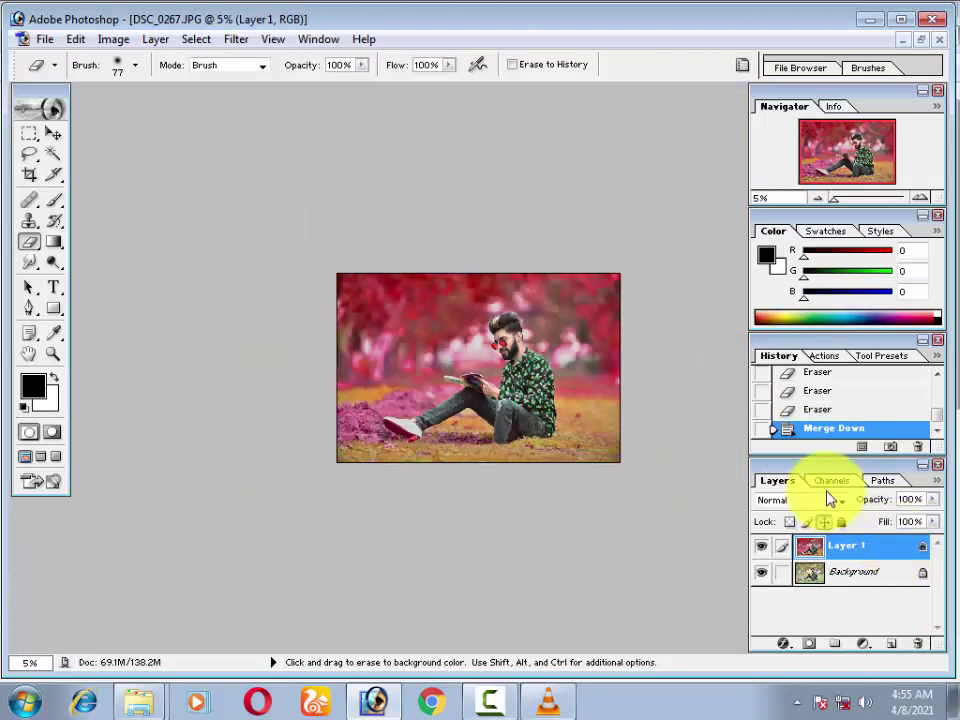
pyautogui.hotkey('ctrl', '+')
pyautogui.hotkey('ctrl', '+')
pyautogui.hotkey('ctrl', '+')
pyautogui.hotkey('ctrl', '+')
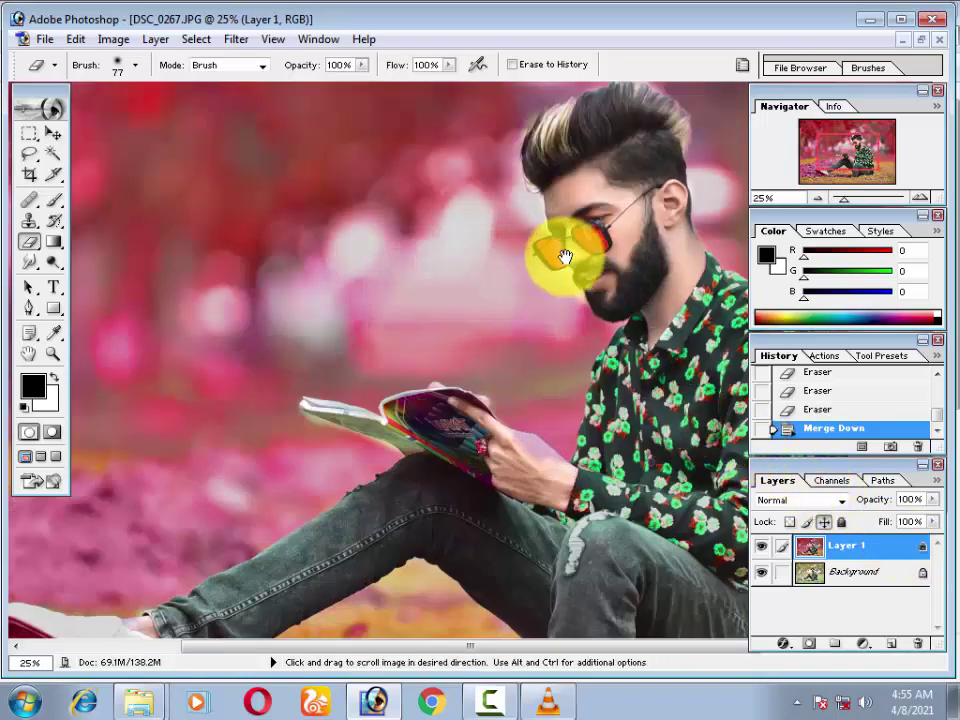
pyautogui.moveTo(560, 268)
pyautogui.mouseDown()
pyautogui.moveTo(359, 348)
pyautogui.moveTo(344, 340)
pyautogui.mouseUp()
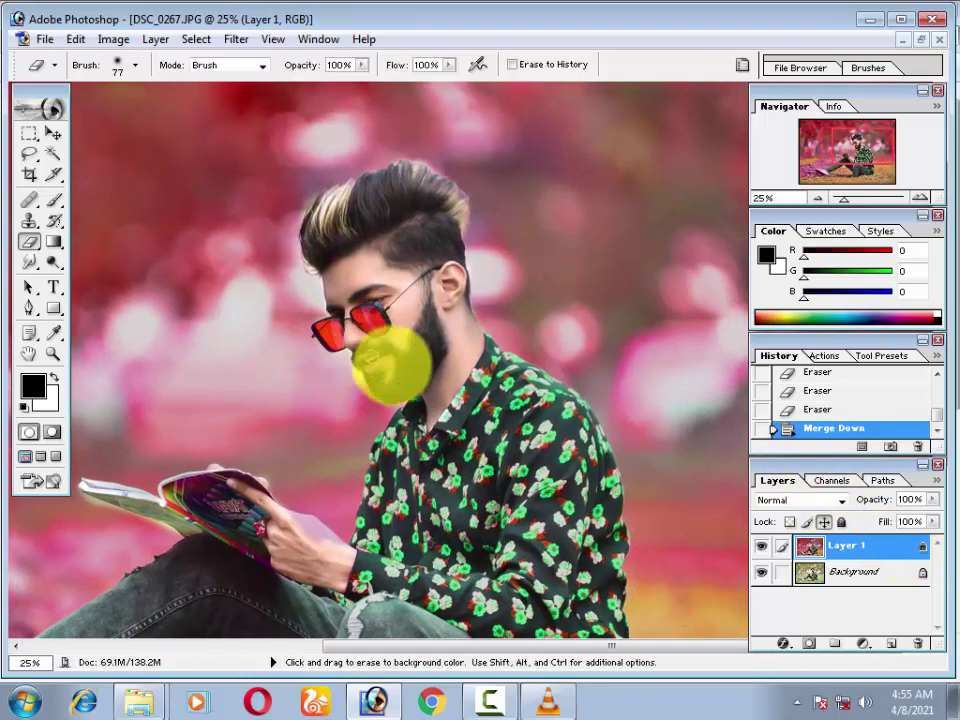
pyautogui.click(763, 550)
pyautogui.click(763, 550)
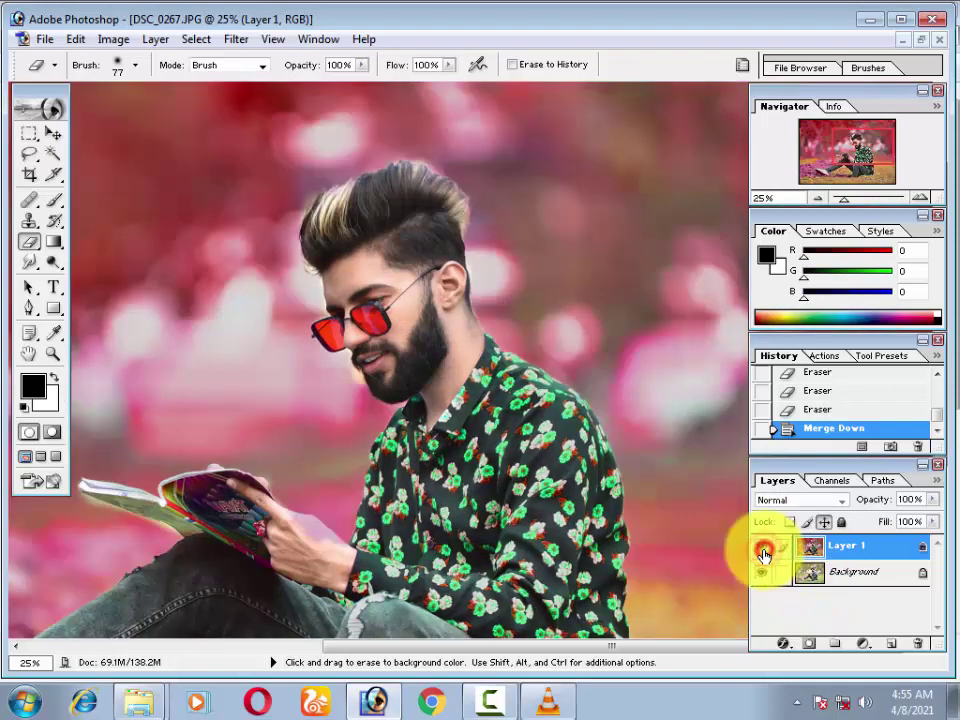
pyautogui.click(497, 700)
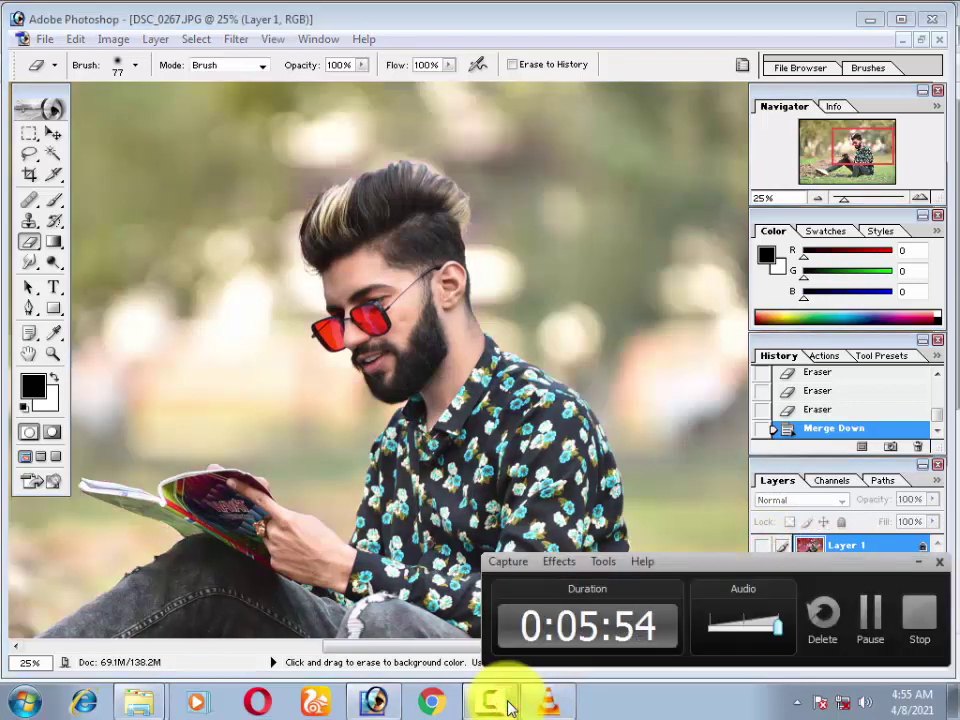
pyautogui.click(510, 706)
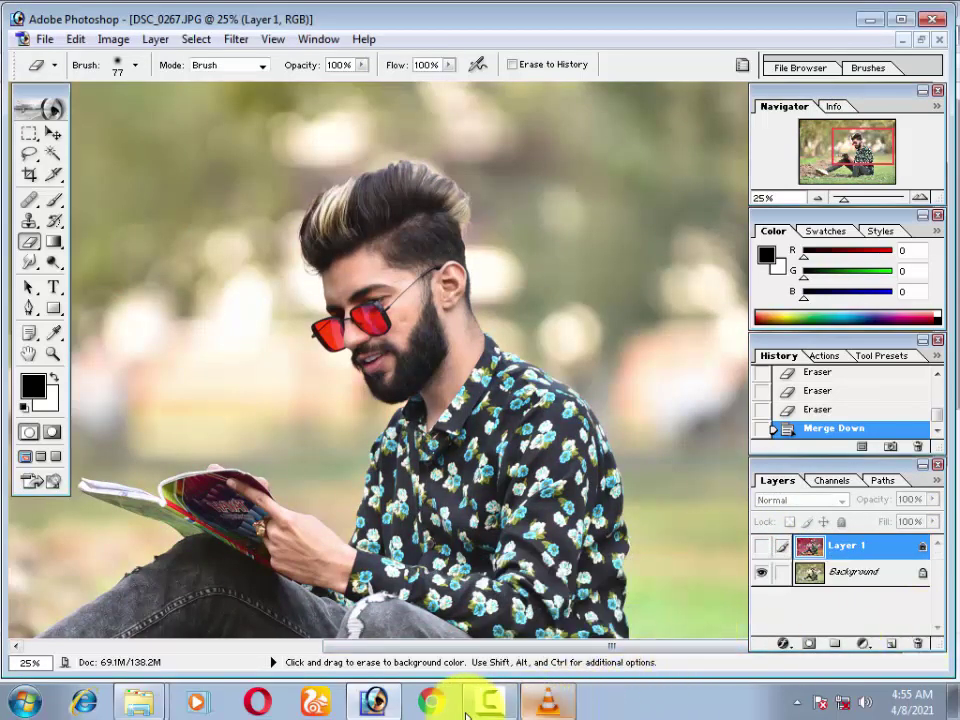